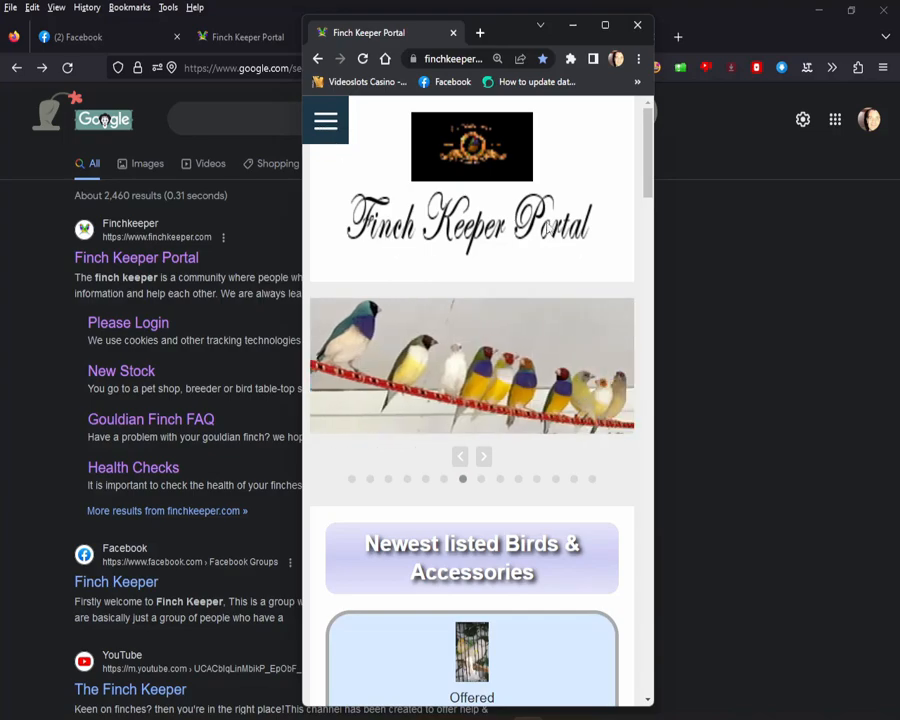
pyautogui.click(605, 25)
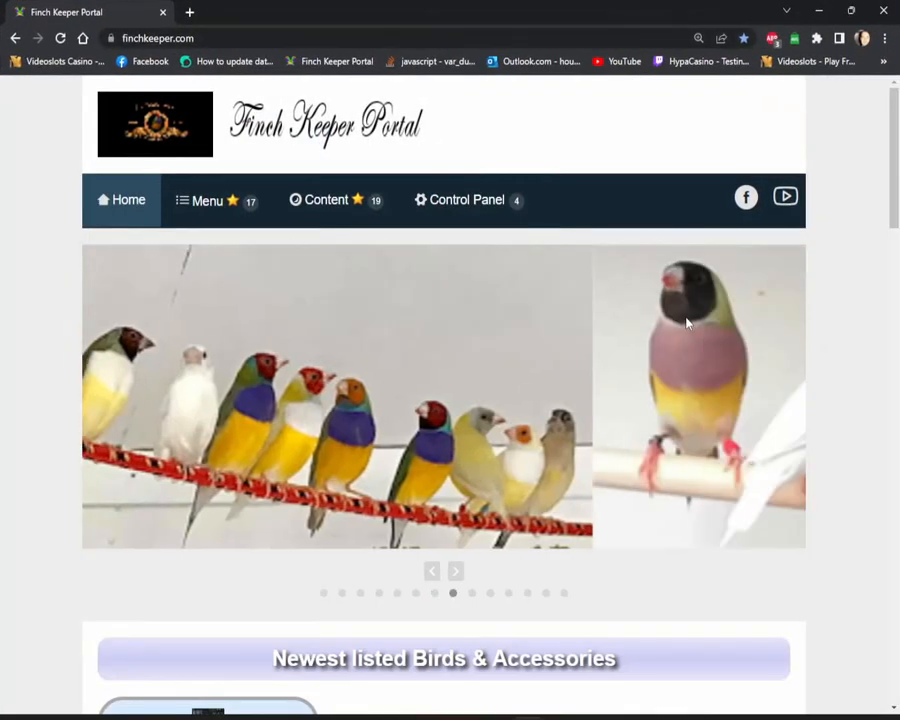
pyautogui.click(851, 10)
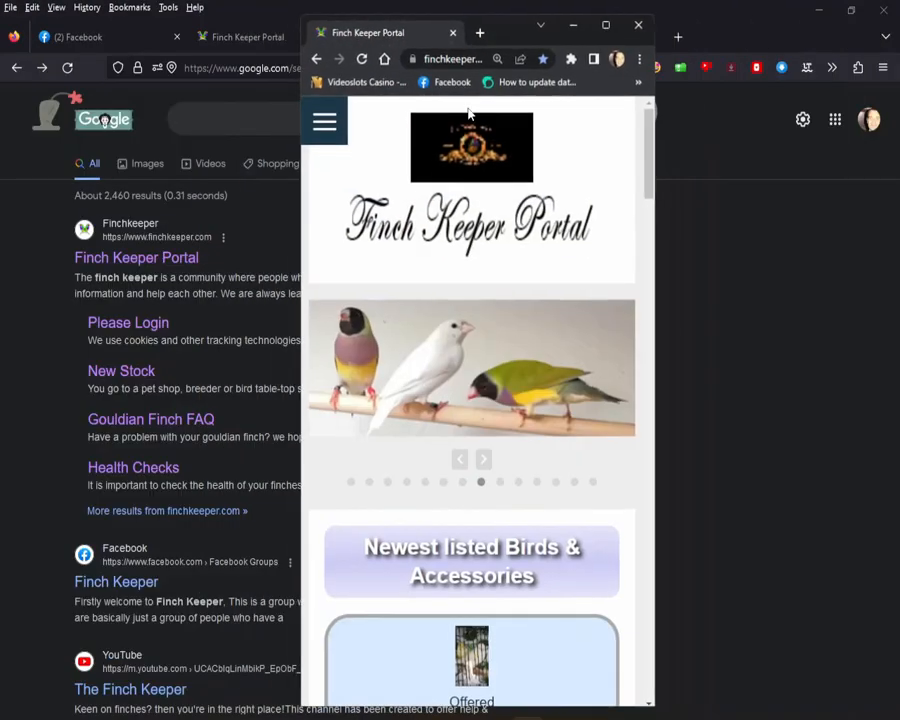
# Step: Open the My Tabletop Sale page through the Member Panel
pyautogui.click(327, 124)
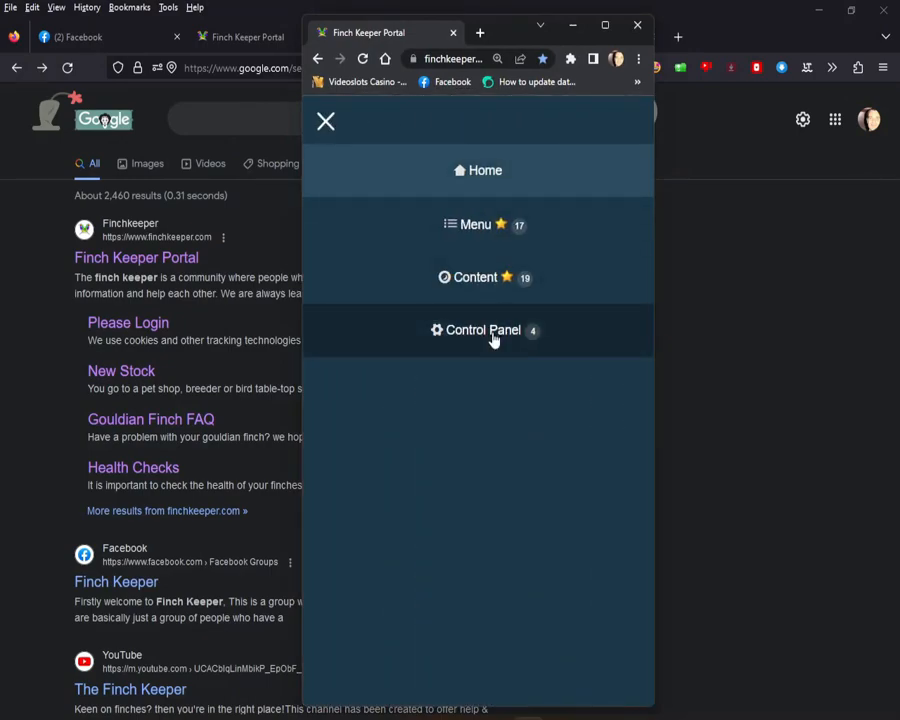
pyautogui.click(493, 340)
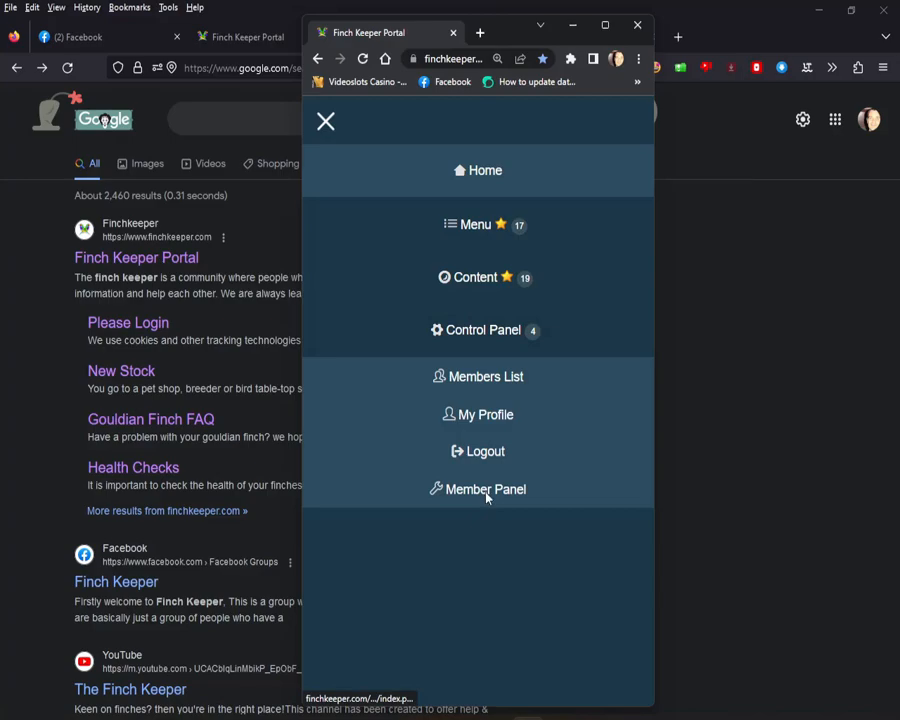
pyautogui.click(487, 495)
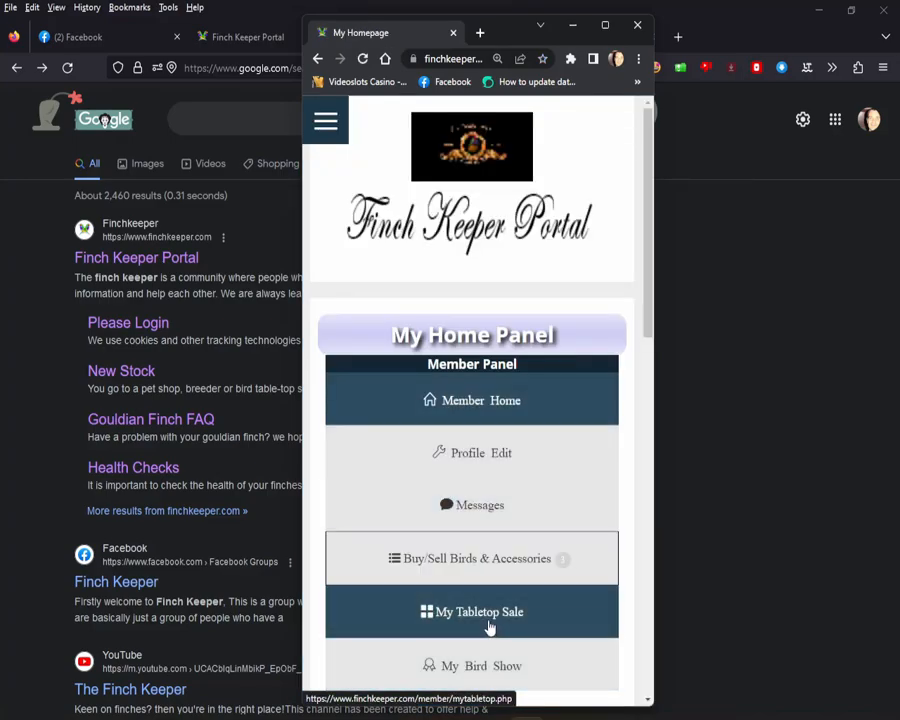
pyautogui.click(490, 630)
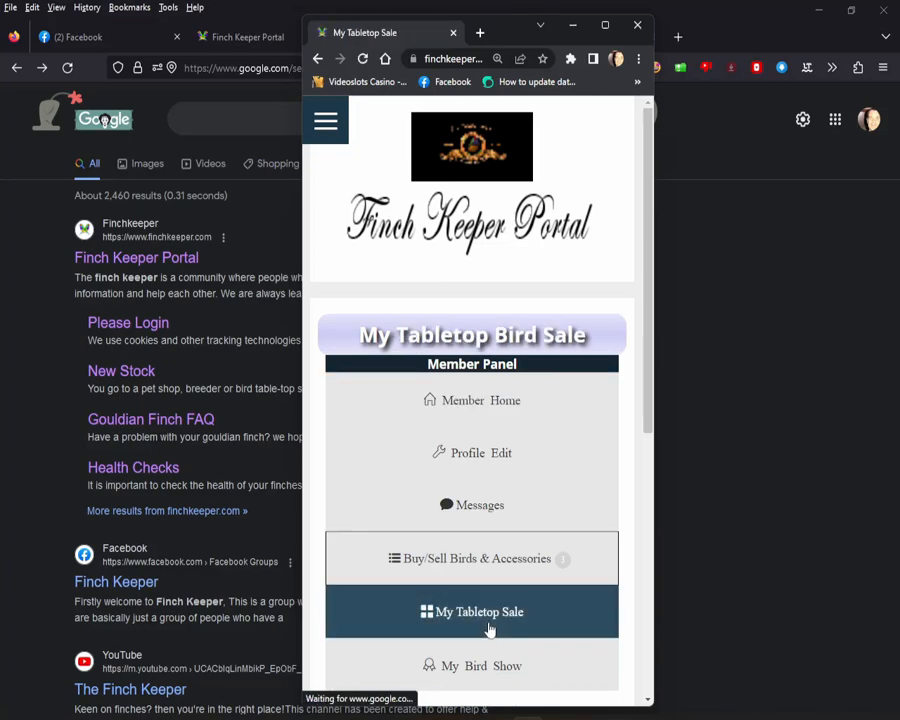
# Step: Request access to the Tabletop Bird Sale control panel
pyautogui.scroll(-4, 636, 510)
pyautogui.scroll(-1, 636, 510)
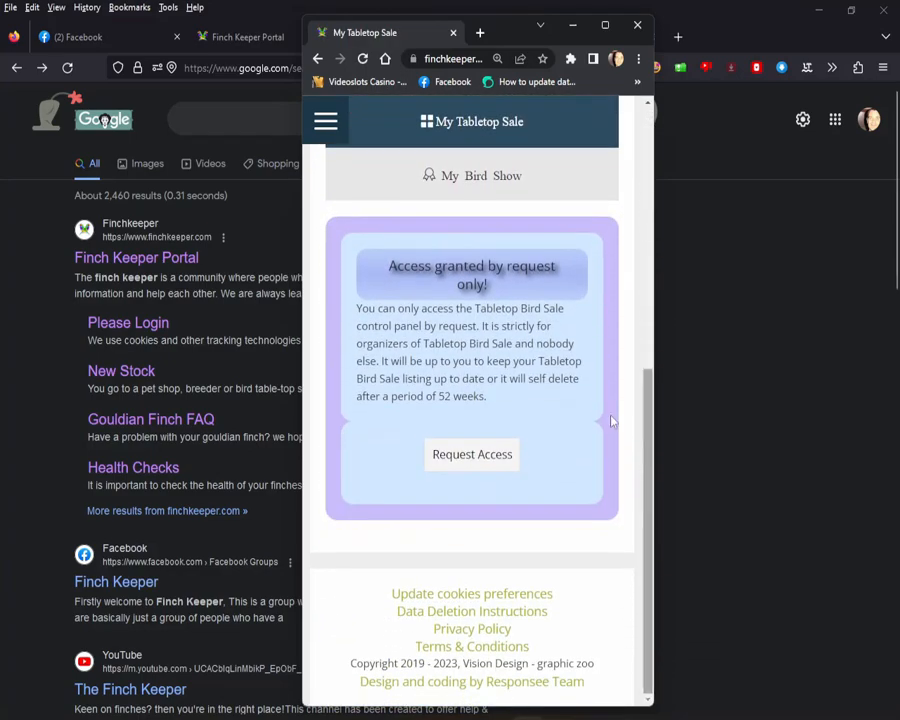
pyautogui.click(481, 467)
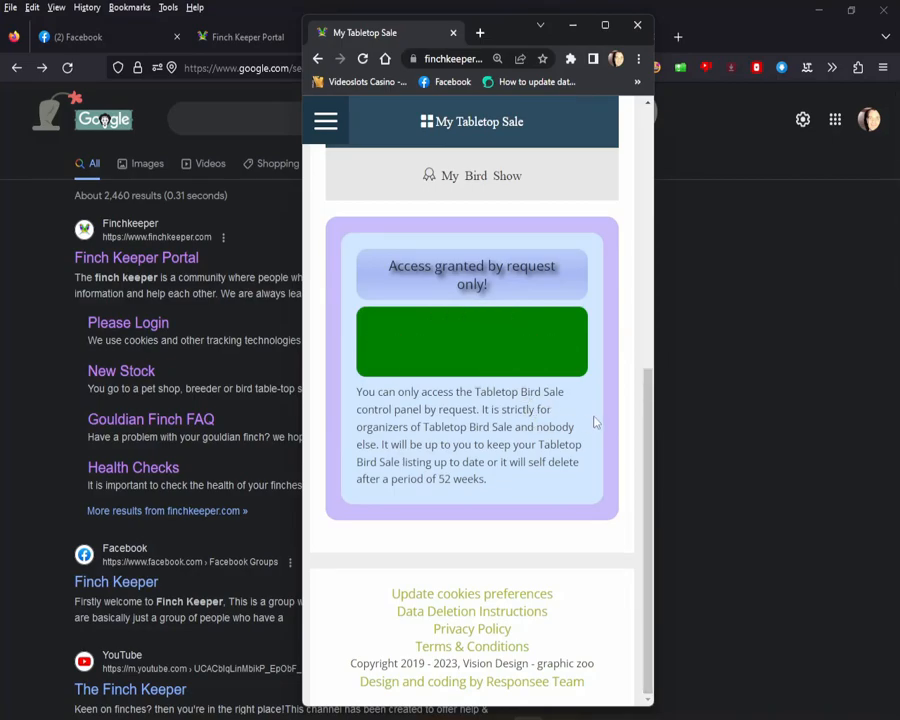
# Step: Switch to the admin's Finch Keeper Portal in Firefox and approve test_user's pending tabletop access request
pyautogui.click(263, 44)
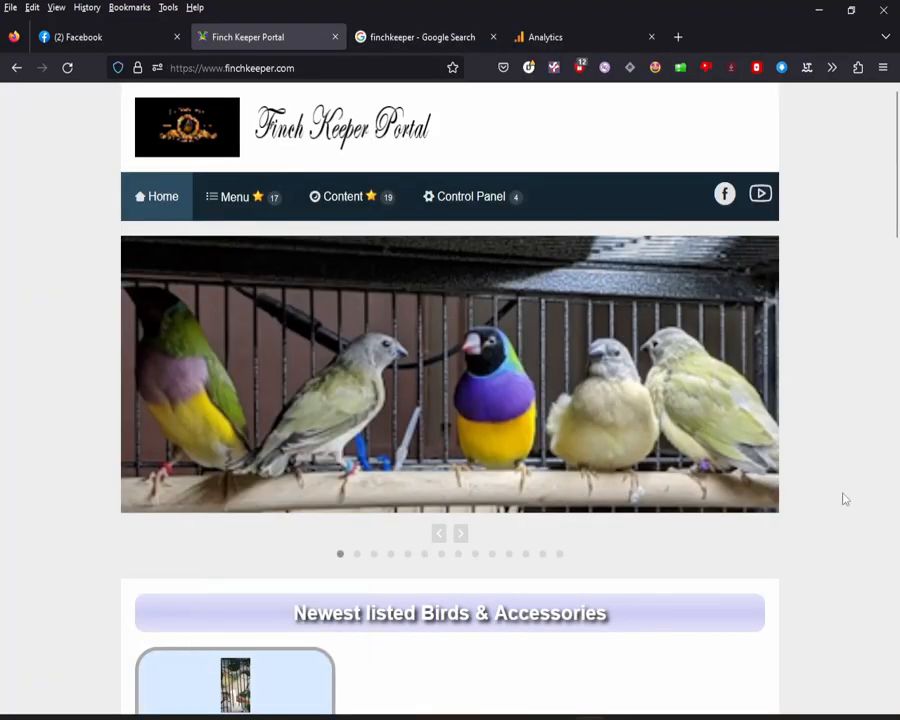
pyautogui.click(170, 214)
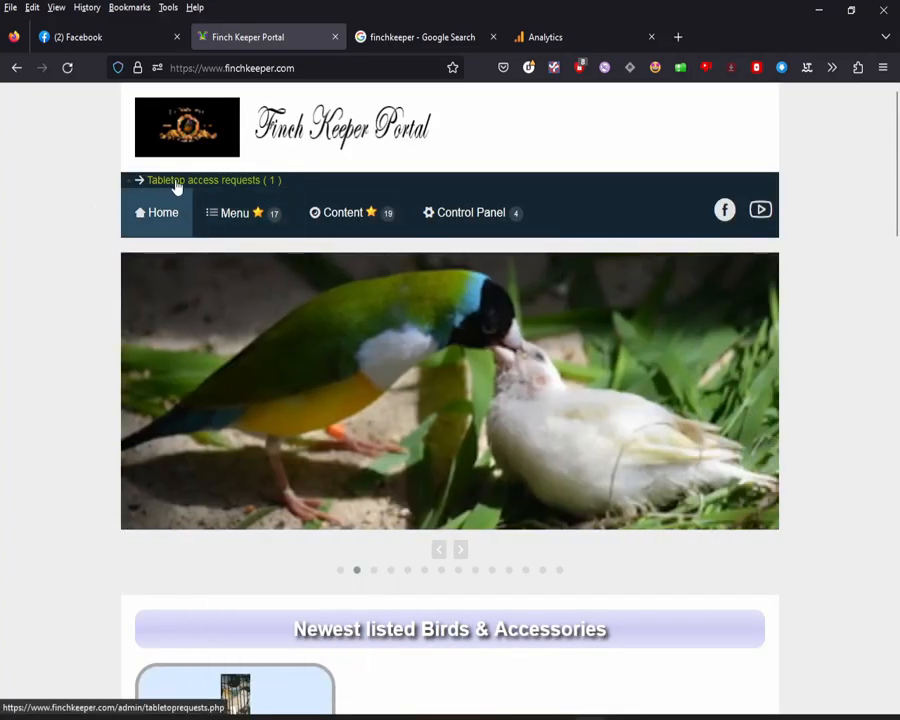
pyautogui.click(226, 183)
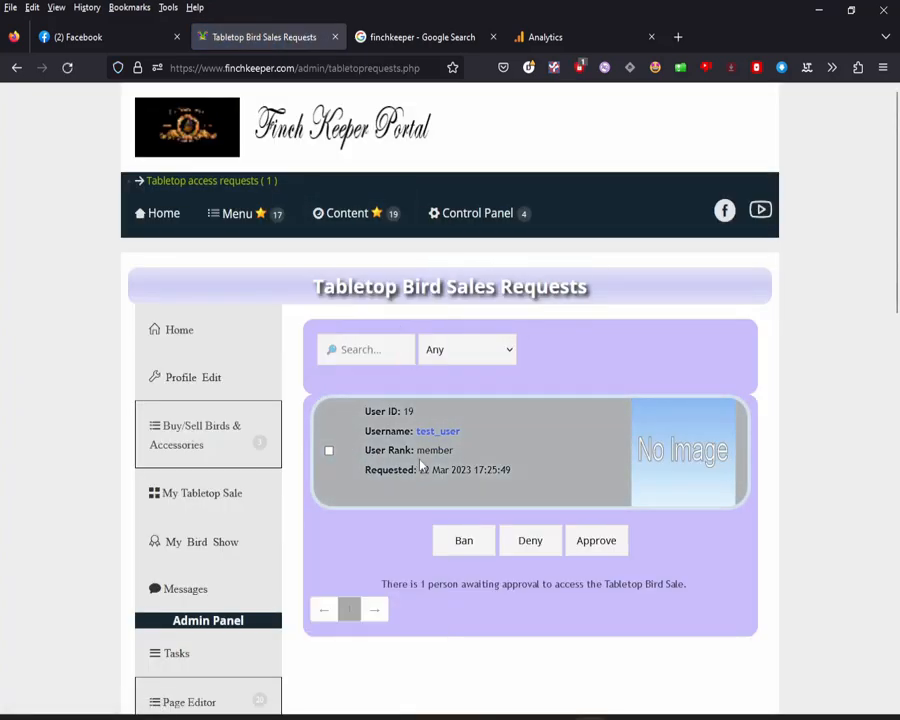
pyautogui.click(329, 451)
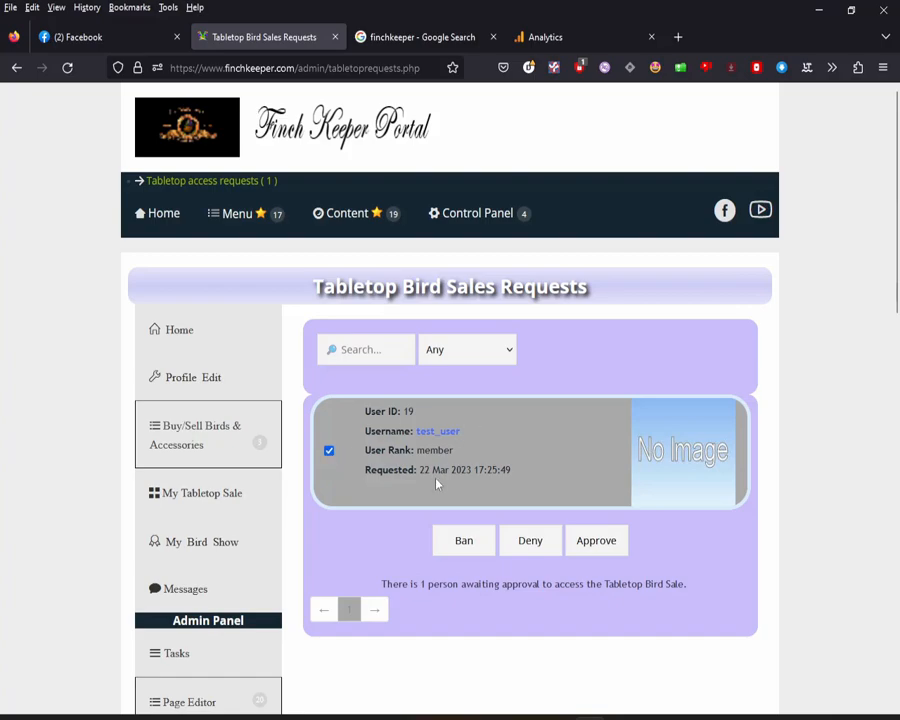
pyautogui.click(609, 546)
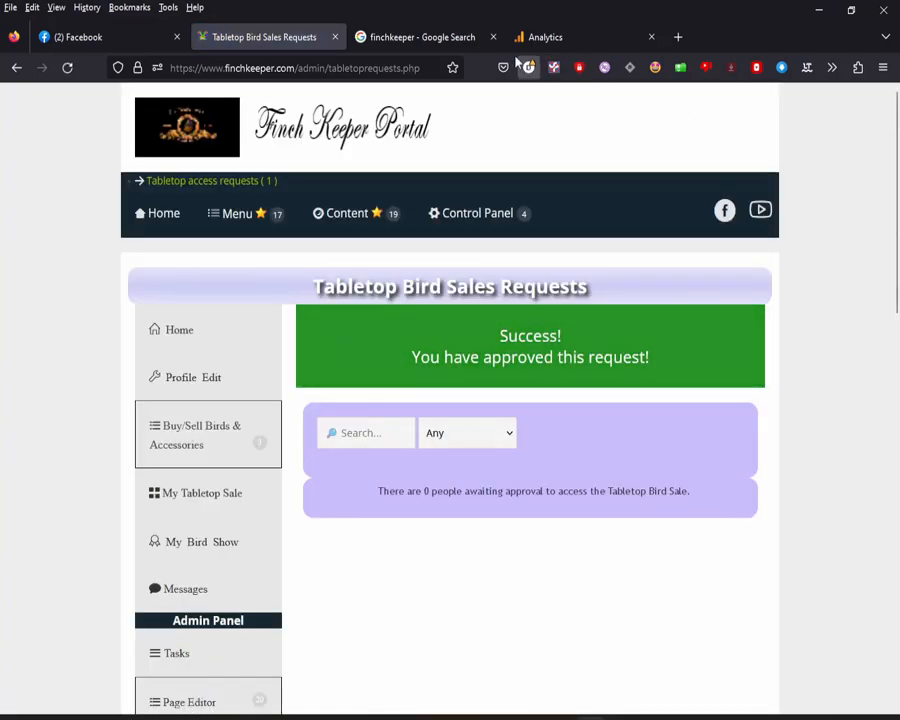
# Step: Return to the member's Chrome window and reload the My Tabletop Sale page
pyautogui.click(416, 38)
pyautogui.click(532, 718)
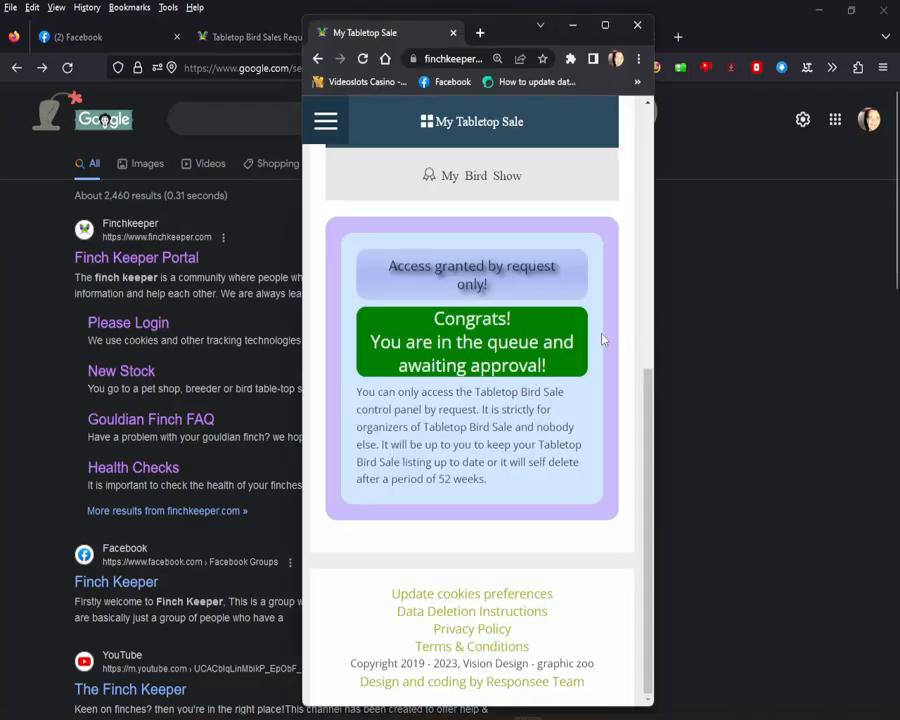
pyautogui.scroll(1, 580, 300)
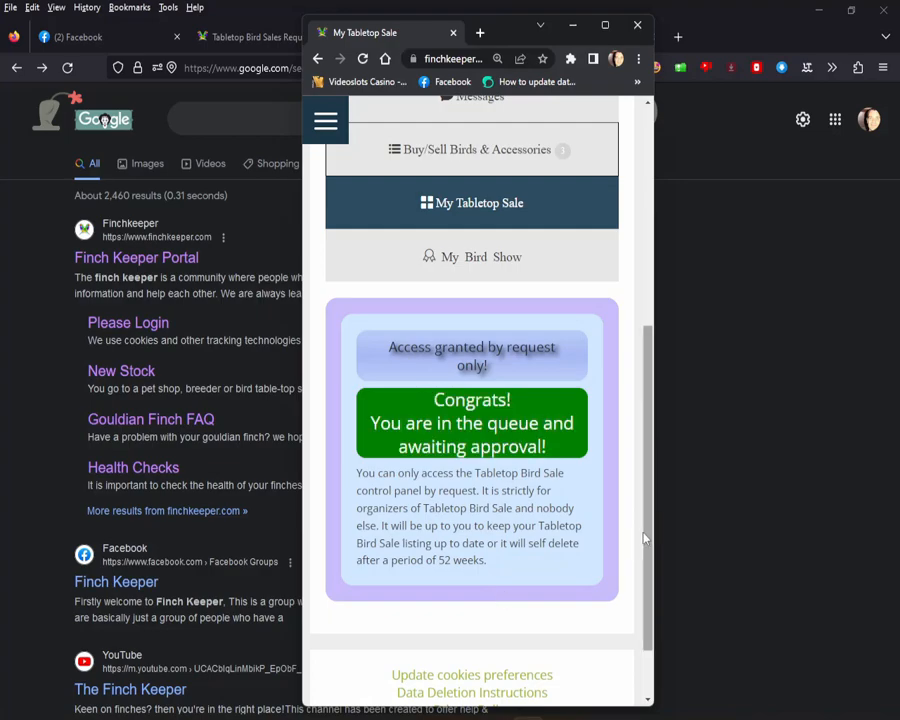
pyautogui.scroll(1, 651, 485)
pyautogui.moveTo(651, 485); pyautogui.dragTo(651, 587)
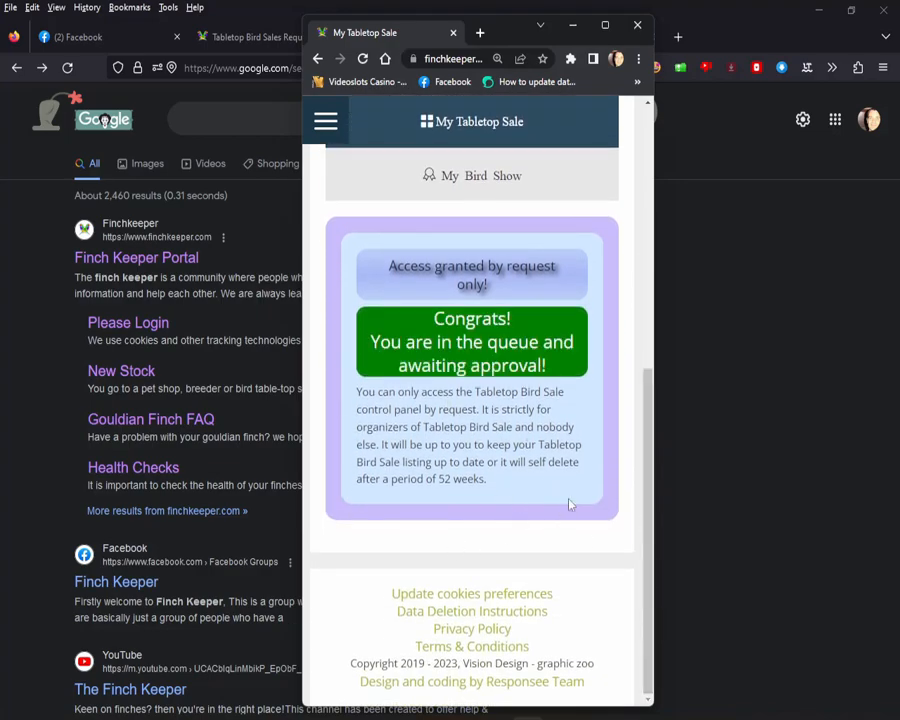
pyautogui.scroll(1, 647, 533)
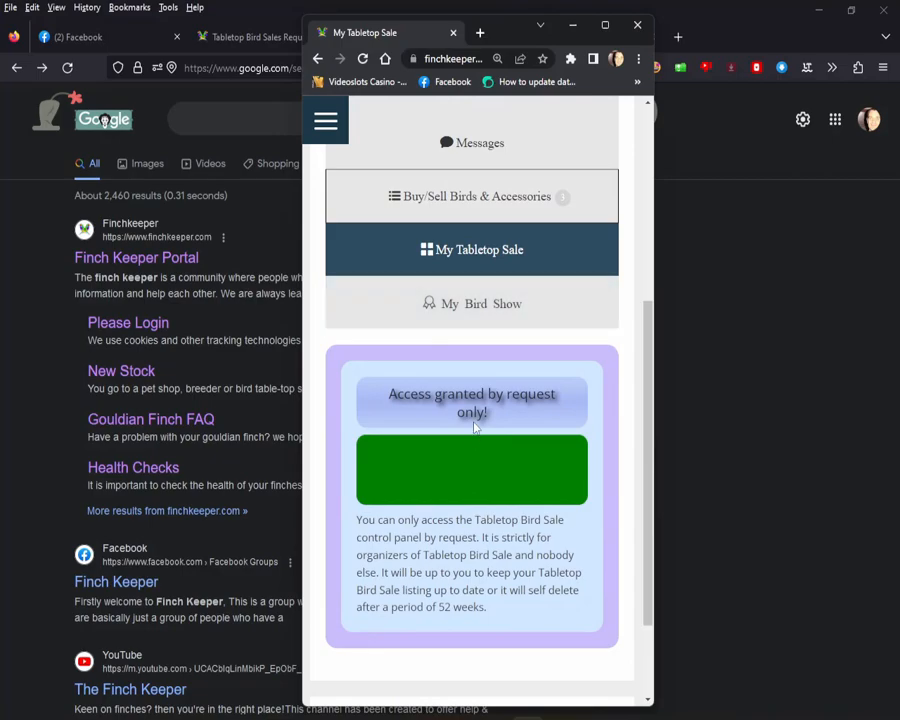
pyautogui.click(442, 255)
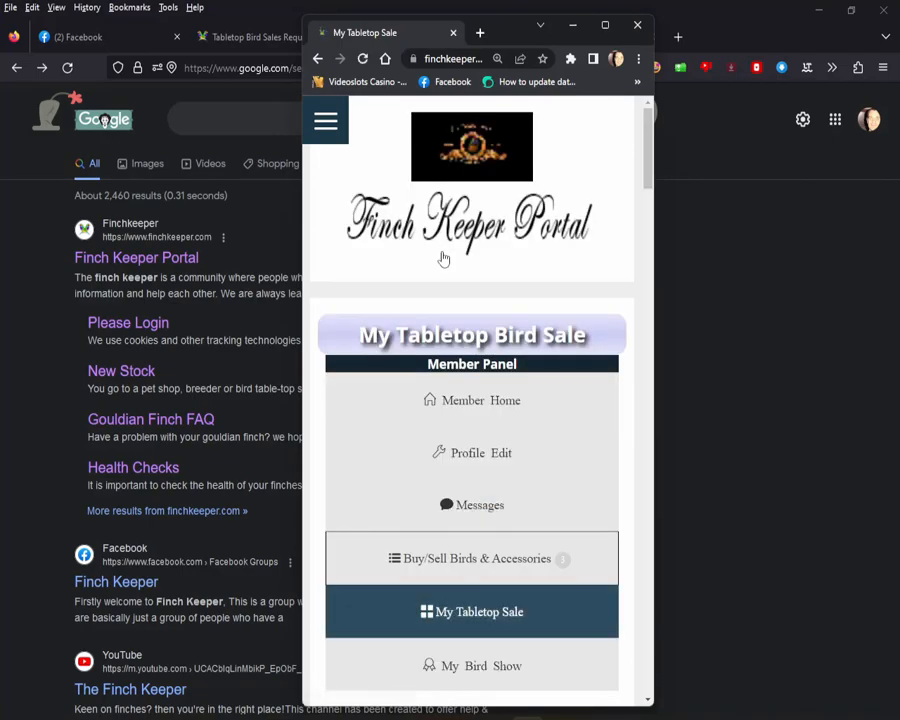
# Step: Upload head-scratching-gif-9.gif as the logo and set the tabletop bird sale name to "Test tabletop name"
pyautogui.moveTo(650, 185); pyautogui.dragTo(618, 261)
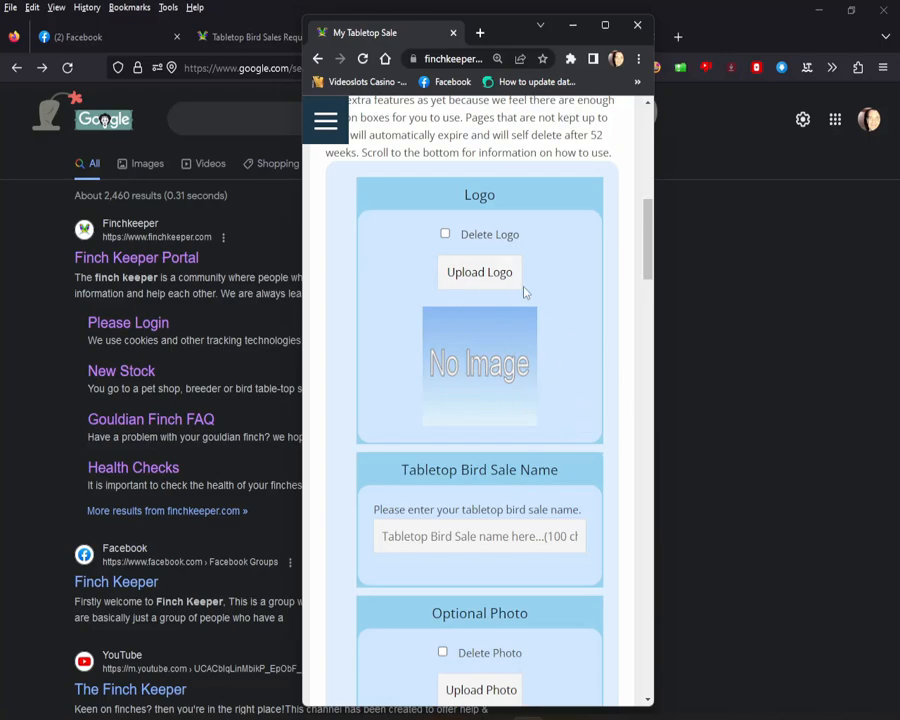
pyautogui.click(487, 283)
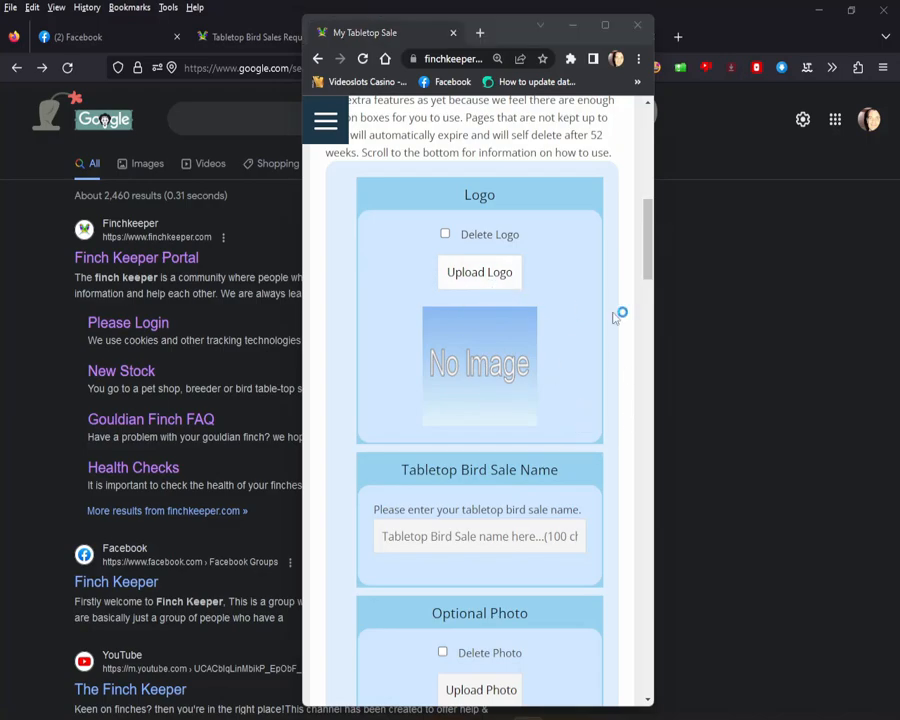
pyautogui.scroll(-15, 745, 500)
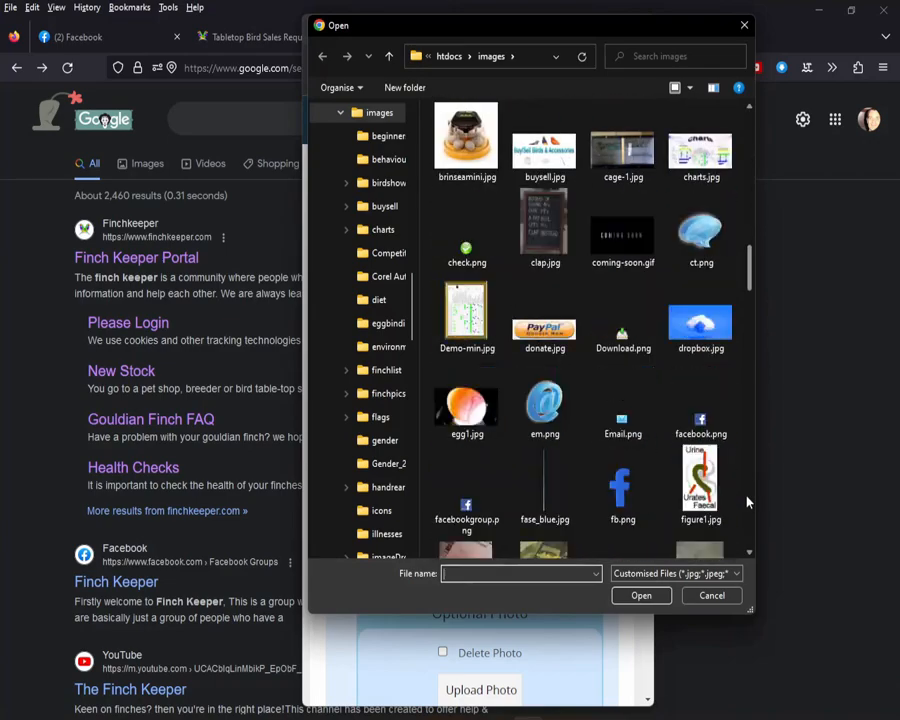
pyautogui.click(475, 412)
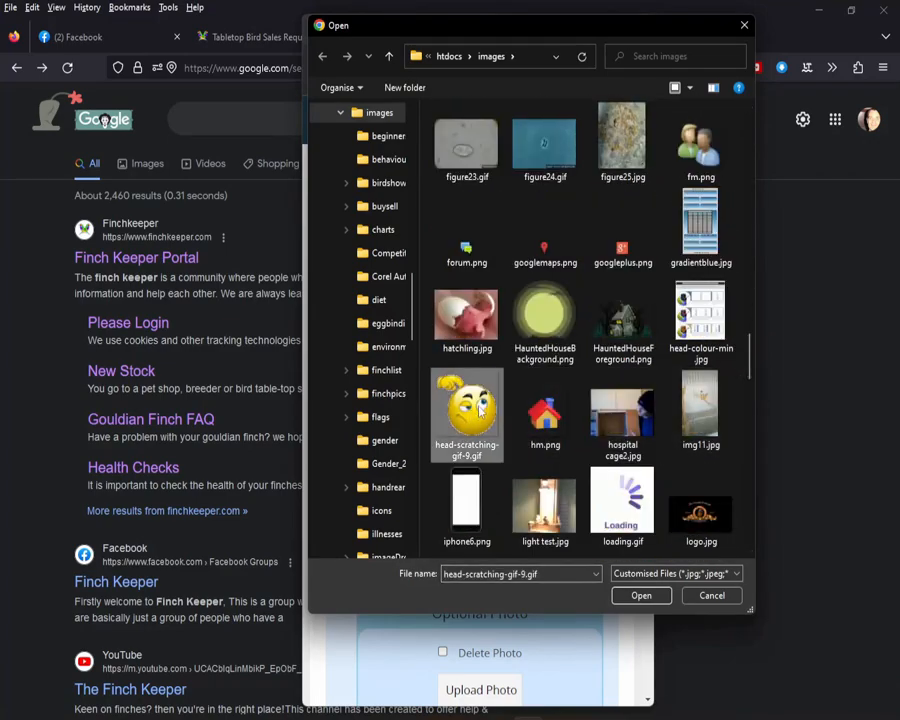
pyautogui.click(636, 596)
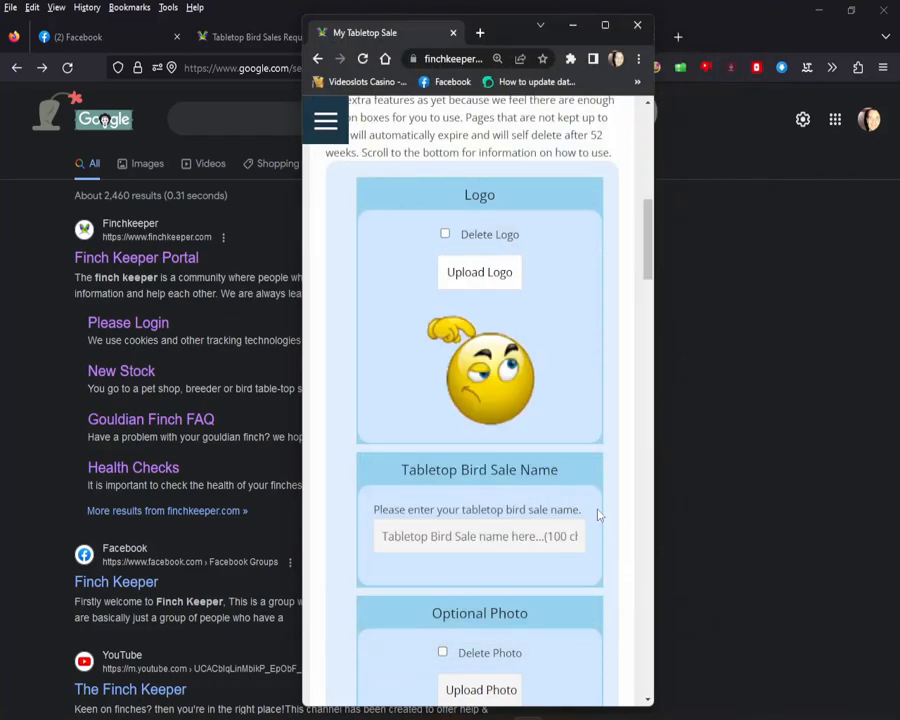
pyautogui.click(528, 543)
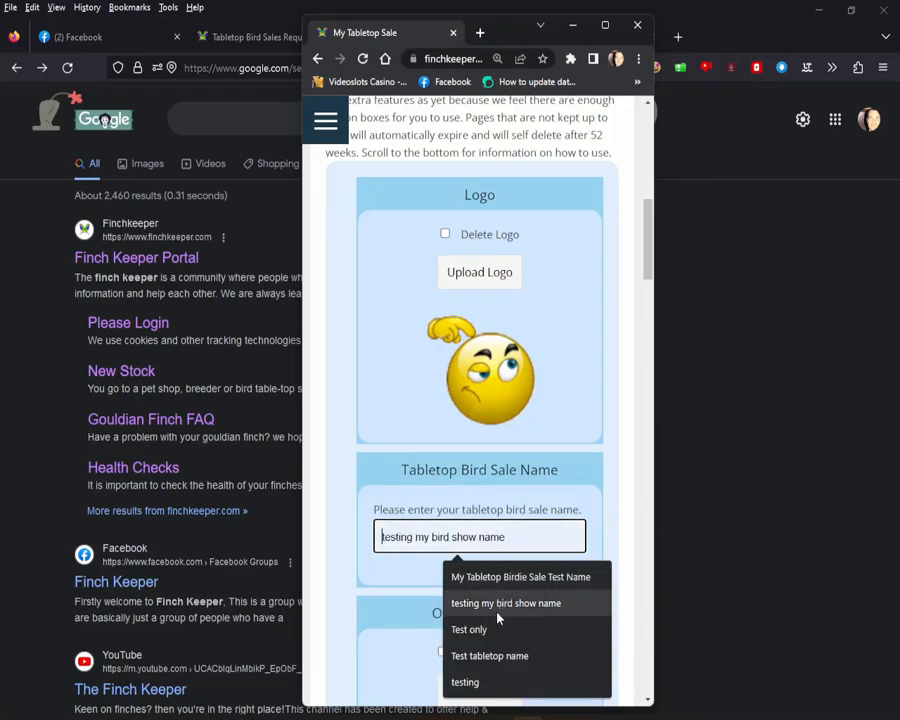
pyautogui.click(496, 655)
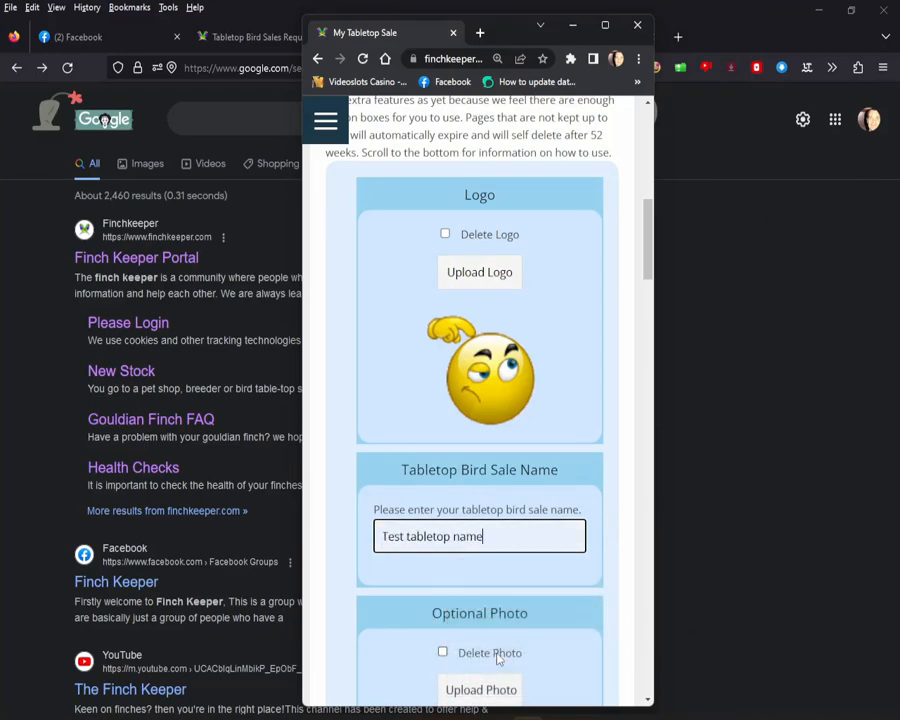
# Step: Upload wallpaper.jpg as the optional photo of the tabletop sale listing
pyautogui.scroll(-4, 649, 297)
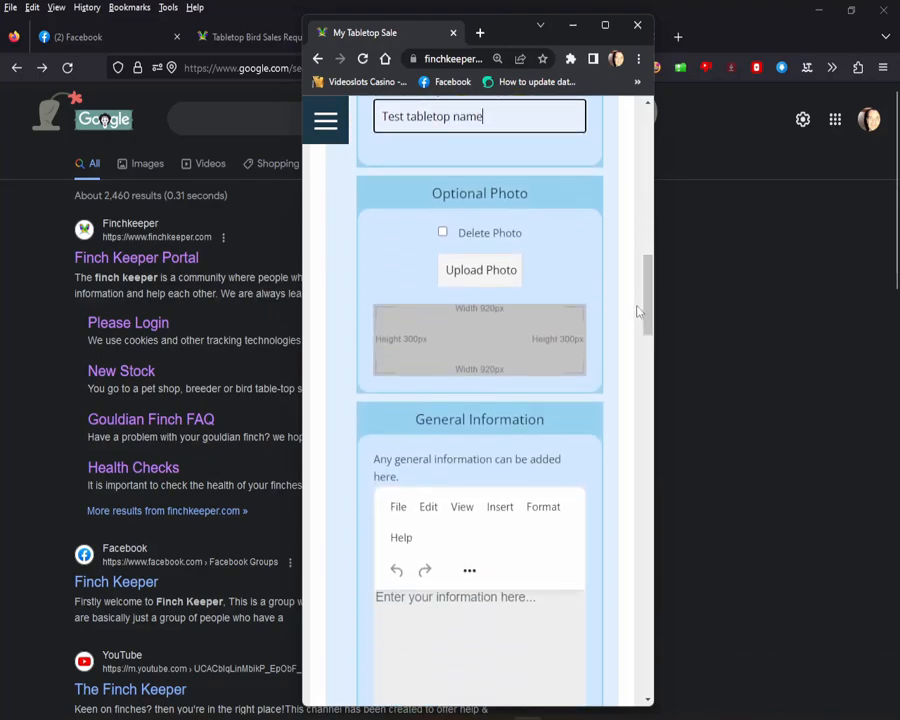
pyautogui.click(483, 276)
pyautogui.click(750, 498)
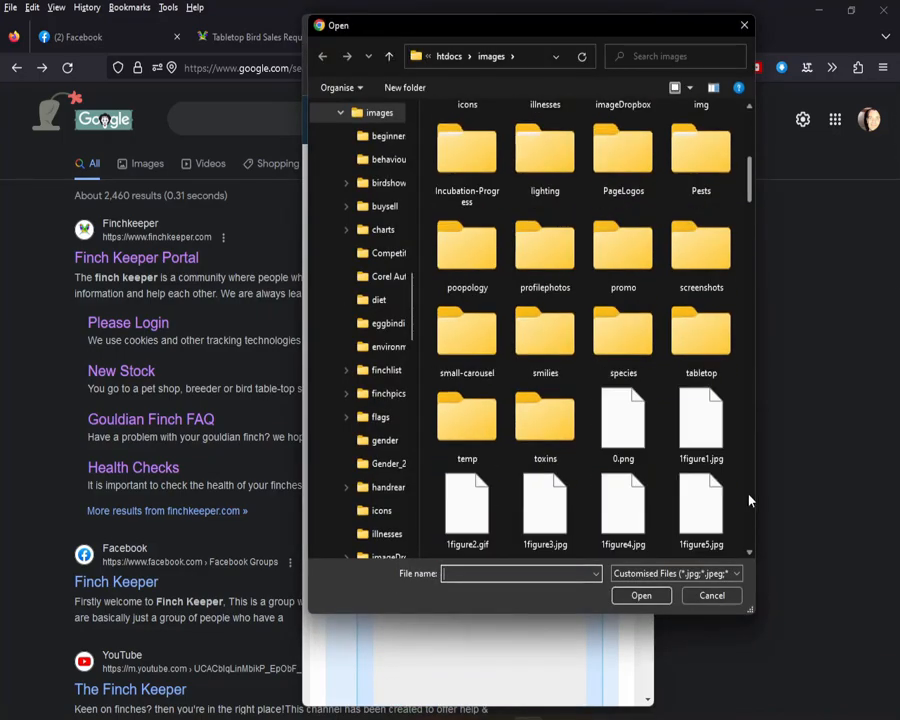
pyautogui.click(750, 498)
pyautogui.click(701, 345)
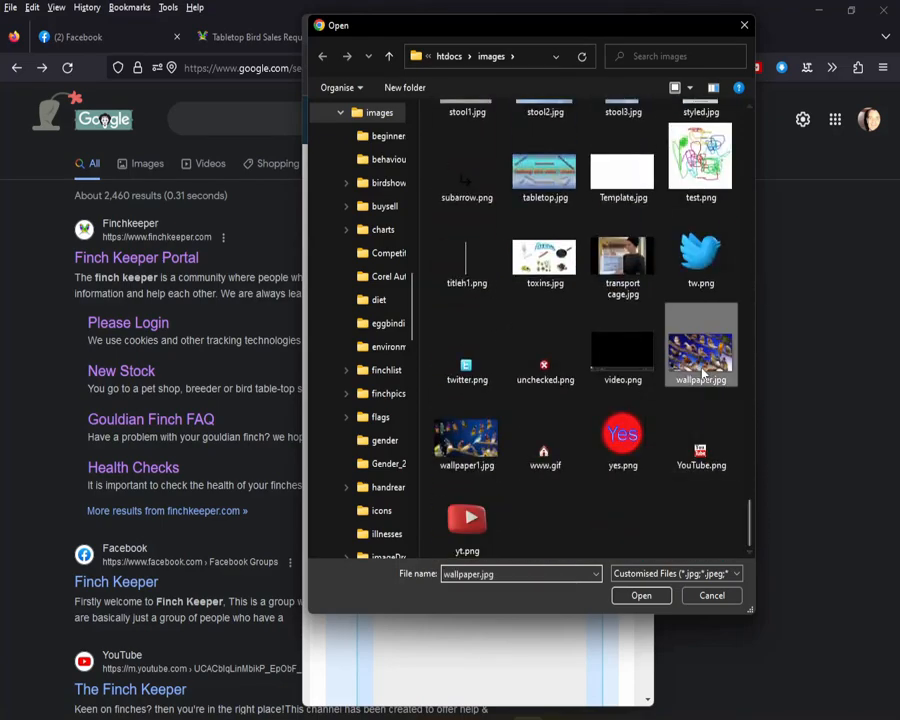
pyautogui.click(640, 595)
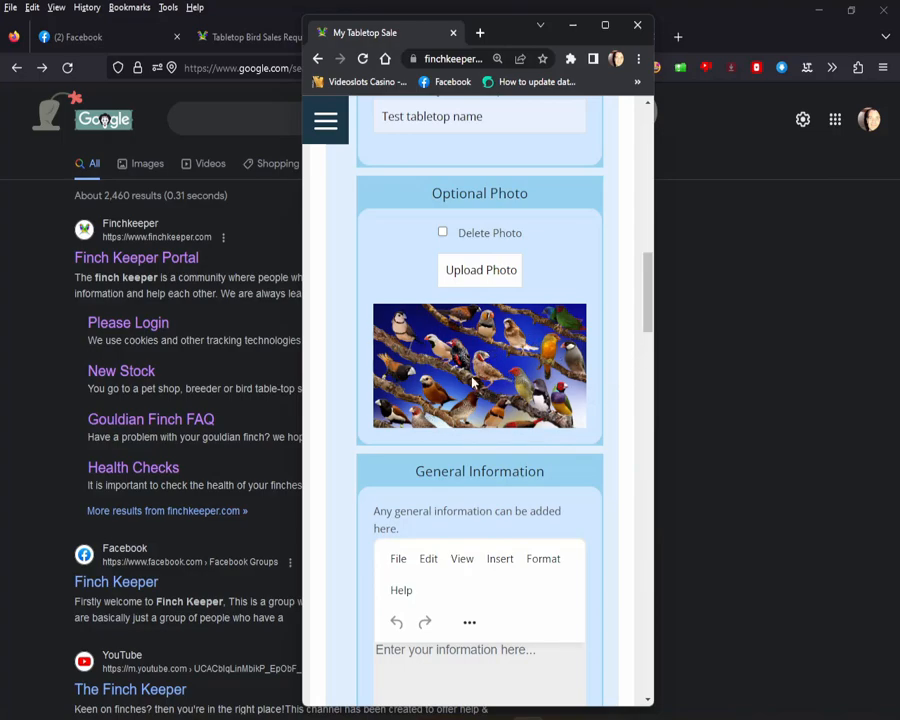
pyautogui.scroll(-3, 640, 318)
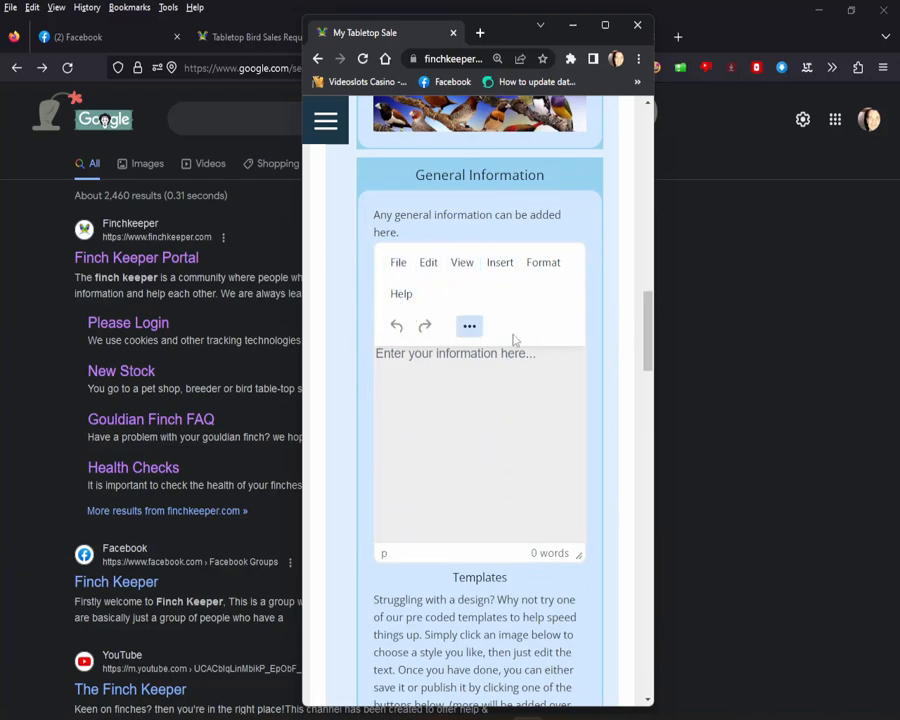
pyautogui.click(438, 383)
pyautogui.write('jhghhkuno')
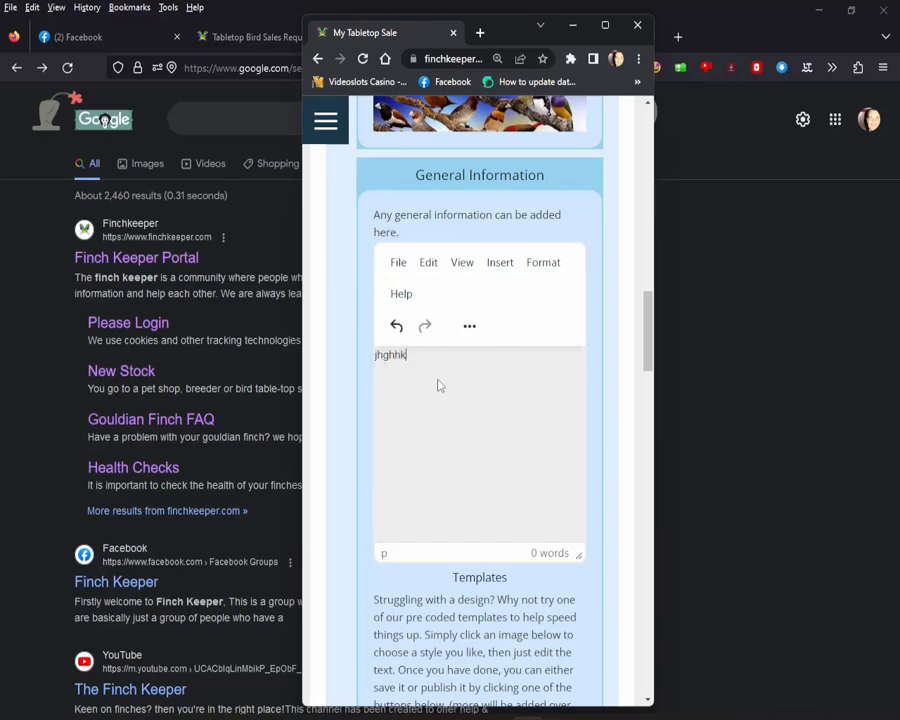
pyautogui.press('BackSpace')
pyautogui.press('BackSpace')
pyautogui.press('BackSpace')
pyautogui.press('BackSpace')
pyautogui.press('BackSpace')
pyautogui.press('BackSpace')
pyautogui.press('BackSpace')
pyautogui.press('BackSpace')
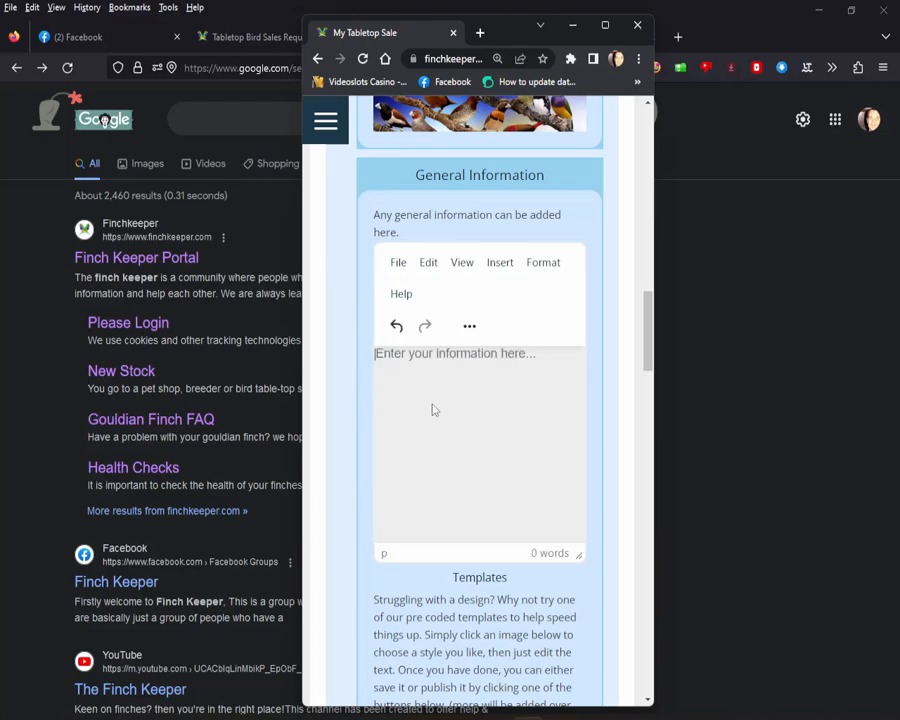
# Step: Load the Styled template into the General Information editor and enlarge the editor's height
pyautogui.moveTo(648, 366); pyautogui.dragTo(648, 504)
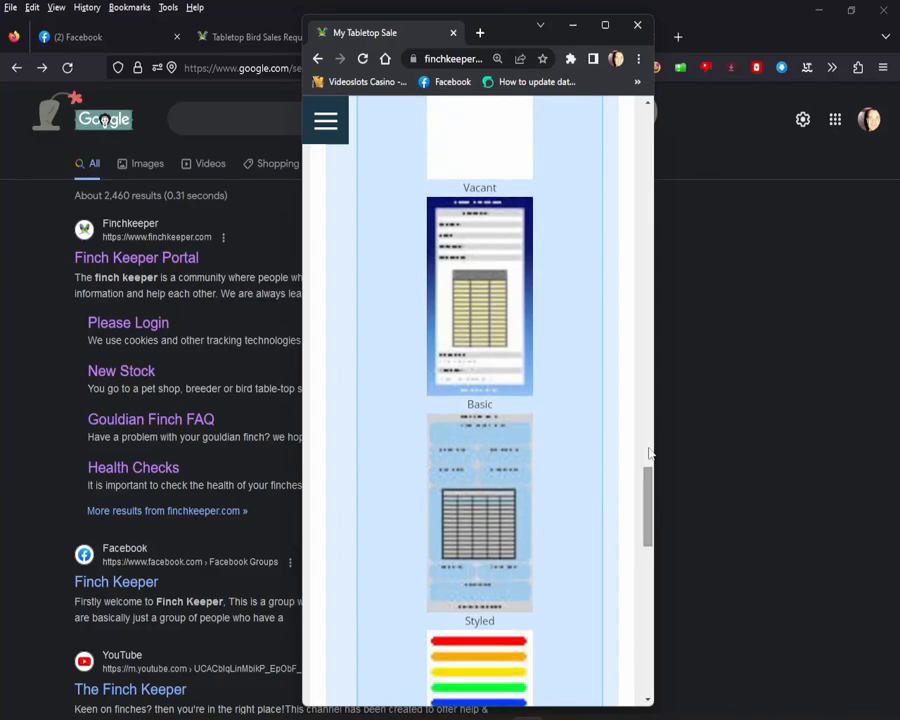
pyautogui.scroll(3, 629, 480)
pyautogui.scroll(-2, 629, 480)
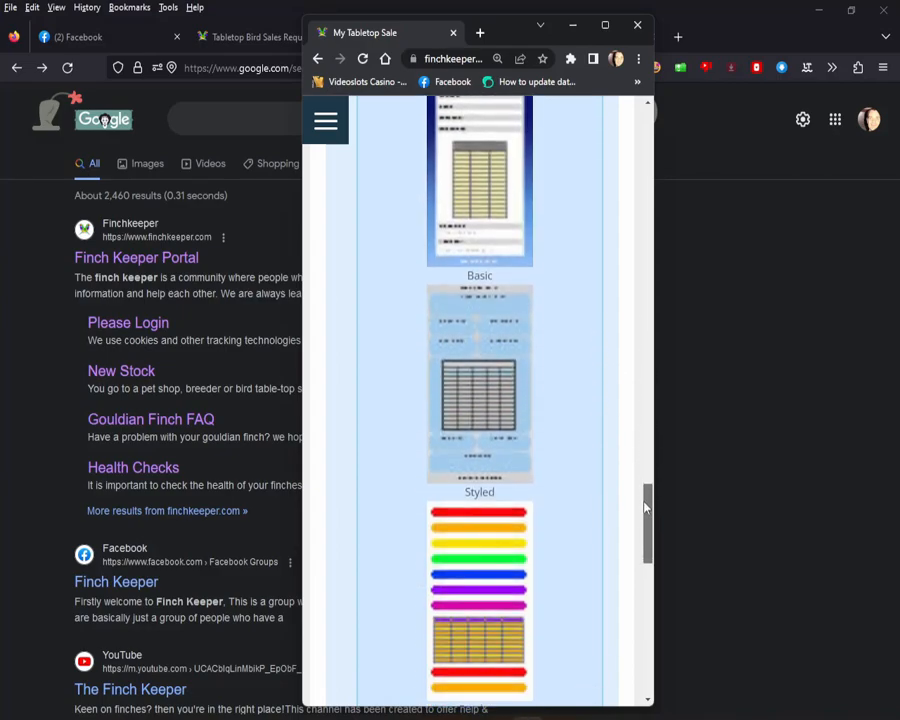
pyautogui.scroll(2, 640, 420)
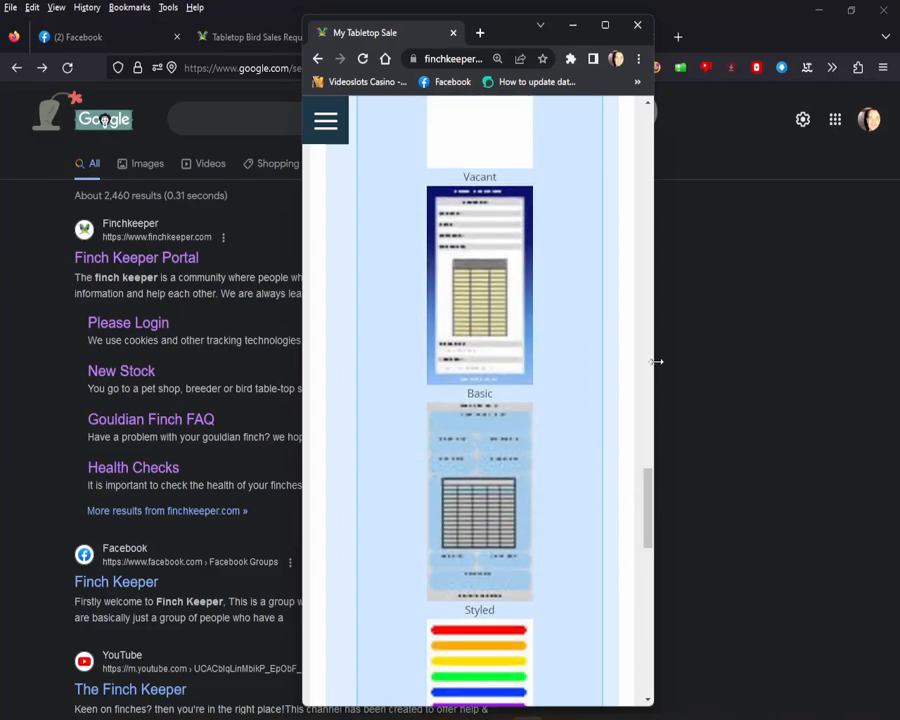
pyautogui.click(463, 450)
pyautogui.moveTo(577, 487); pyautogui.dragTo(568, 688)
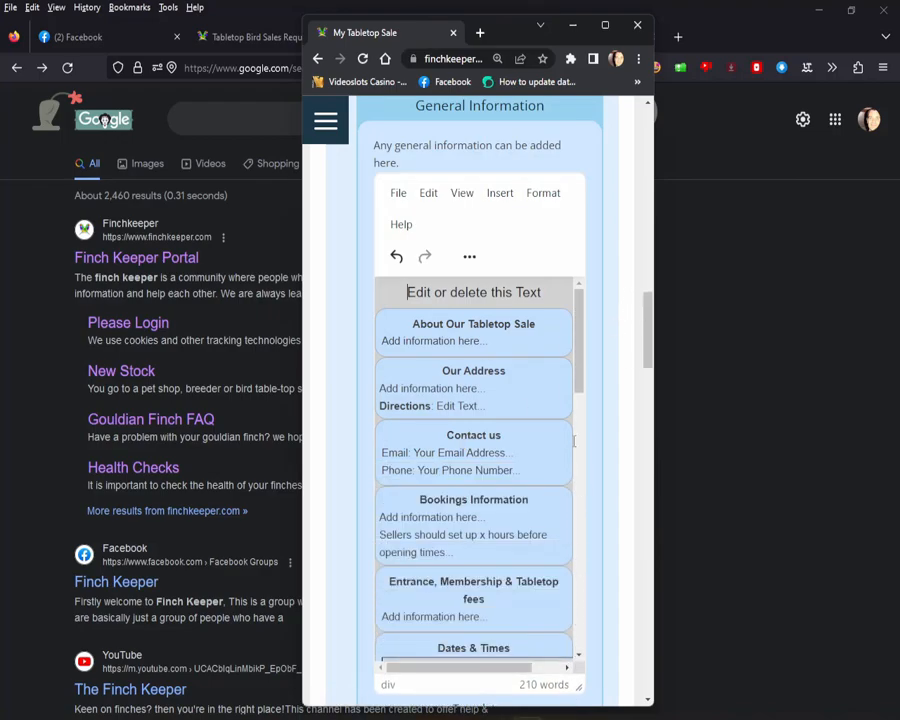
# Step: Delete the template's heading text and replace the About Our Tabletop Sale placeholder with "ikuyjiouhunil"
pyautogui.scroll(-1, 579, 382)
pyautogui.scroll(1, 582, 358)
pyautogui.moveTo(403, 296); pyautogui.dragTo(557, 296)
pyautogui.click(432, 340)
pyautogui.moveTo(408, 298); pyautogui.dragTo(559, 292)
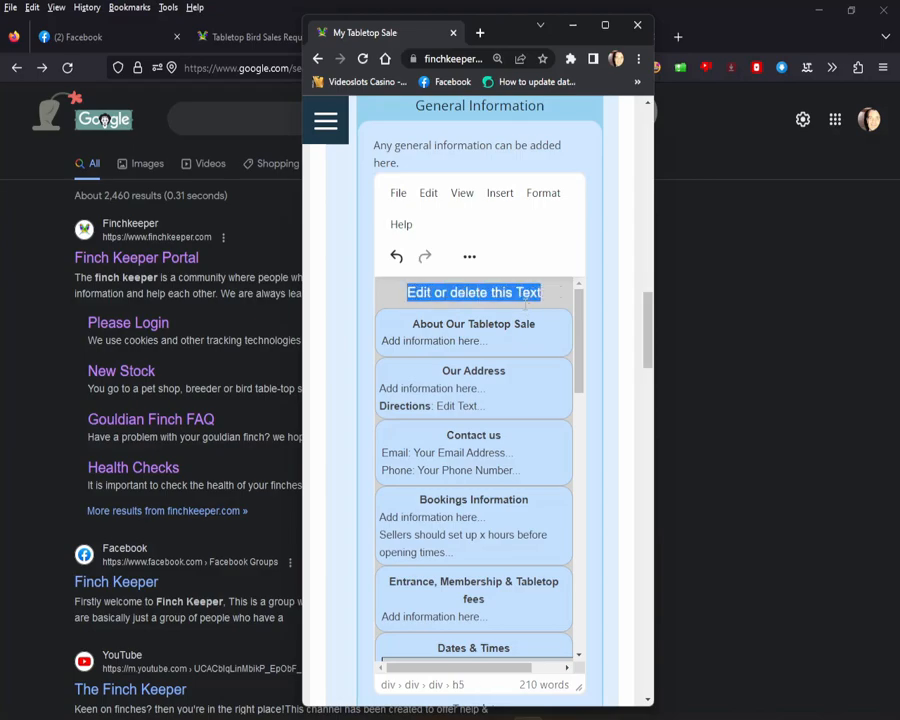
pyautogui.press('Delete')
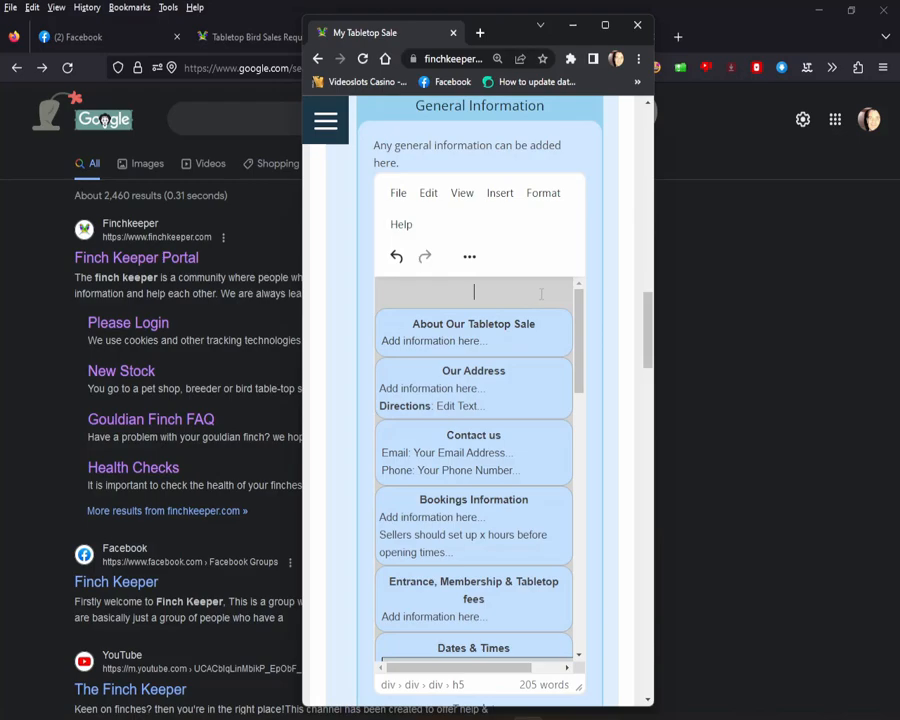
pyautogui.moveTo(486, 341); pyautogui.dragTo(382, 341)
pyautogui.press('Delete')
pyautogui.write('kuyjiouhunil')
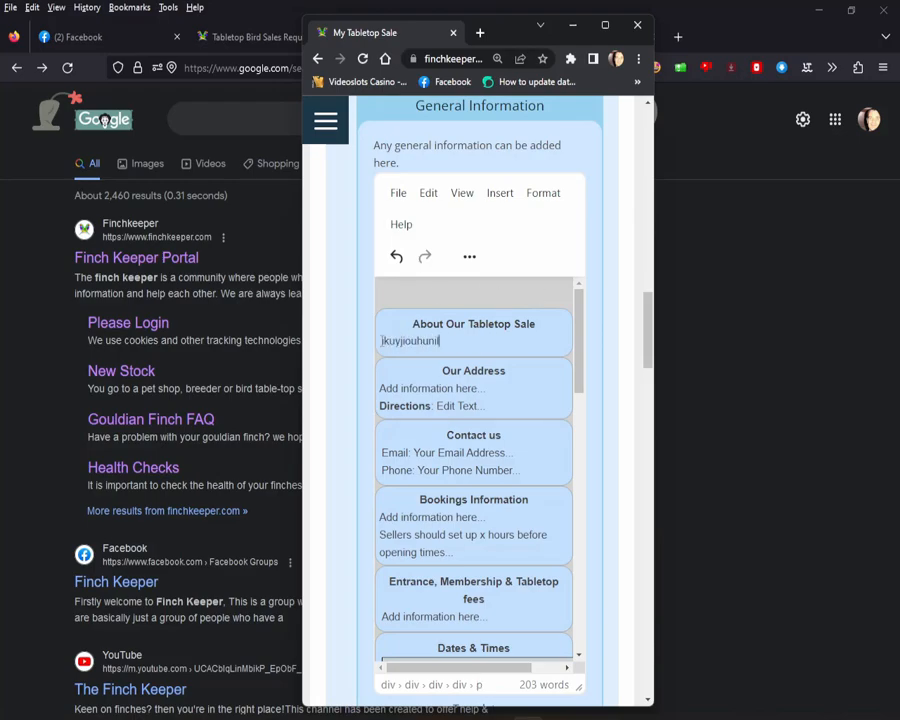
# Step: Delete the text of the Contact us and Bookings Information sections, and restore the original Styled template
pyautogui.scroll(-3, 645, 335)
pyautogui.scroll(3, 646, 350)
pyautogui.moveTo(536, 524); pyautogui.dragTo(389, 419)
pyautogui.press('BackSpace')
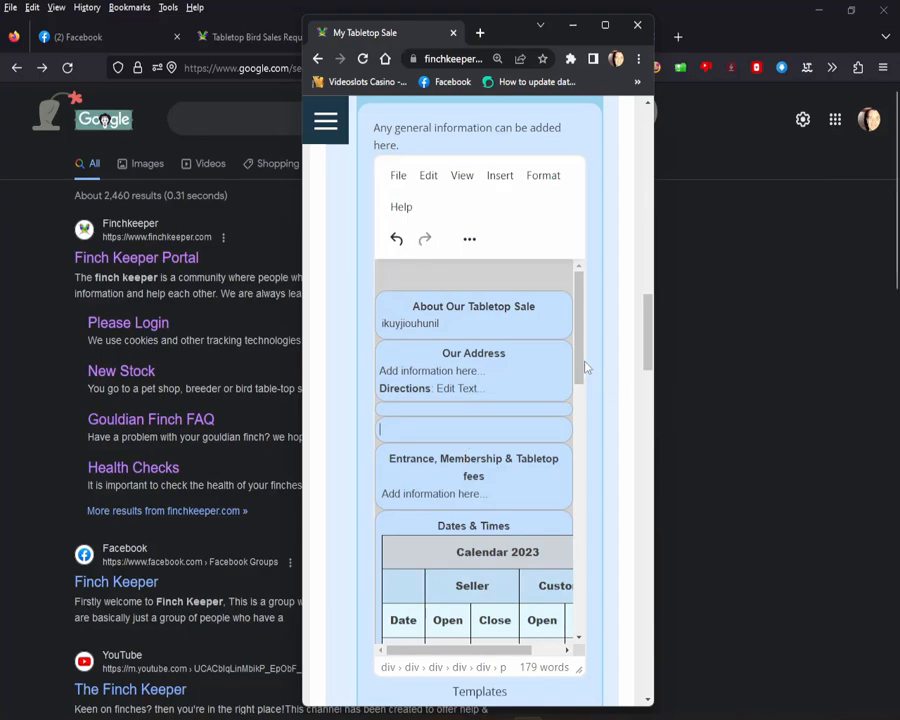
pyautogui.moveTo(579, 378); pyautogui.dragTo(641, 546)
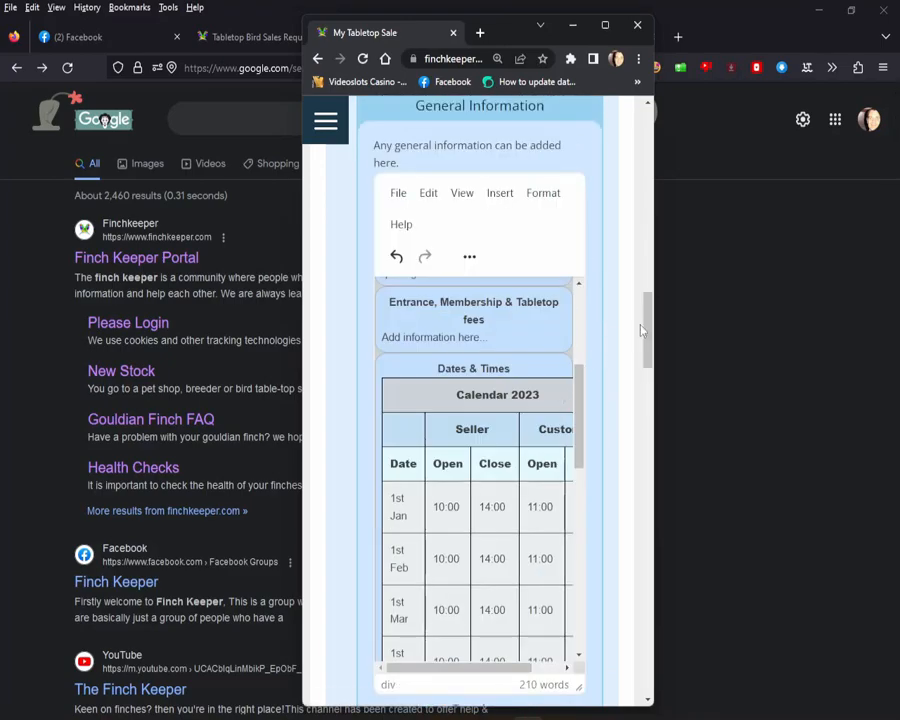
# Step: Look through the template's Dates & Times calendar table and the sections below it
pyautogui.moveTo(579, 373); pyautogui.dragTo(578, 291)
pyautogui.moveTo(582, 365); pyautogui.dragTo(574, 431)
pyautogui.moveTo(532, 367); pyautogui.dragTo(539, 367)
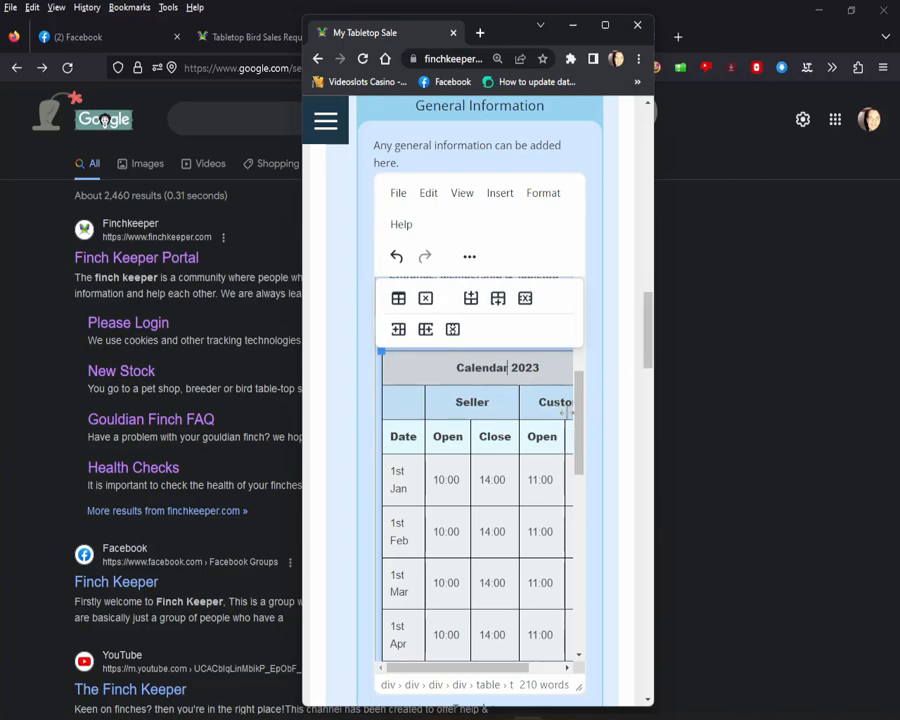
pyautogui.moveTo(574, 417); pyautogui.dragTo(559, 595)
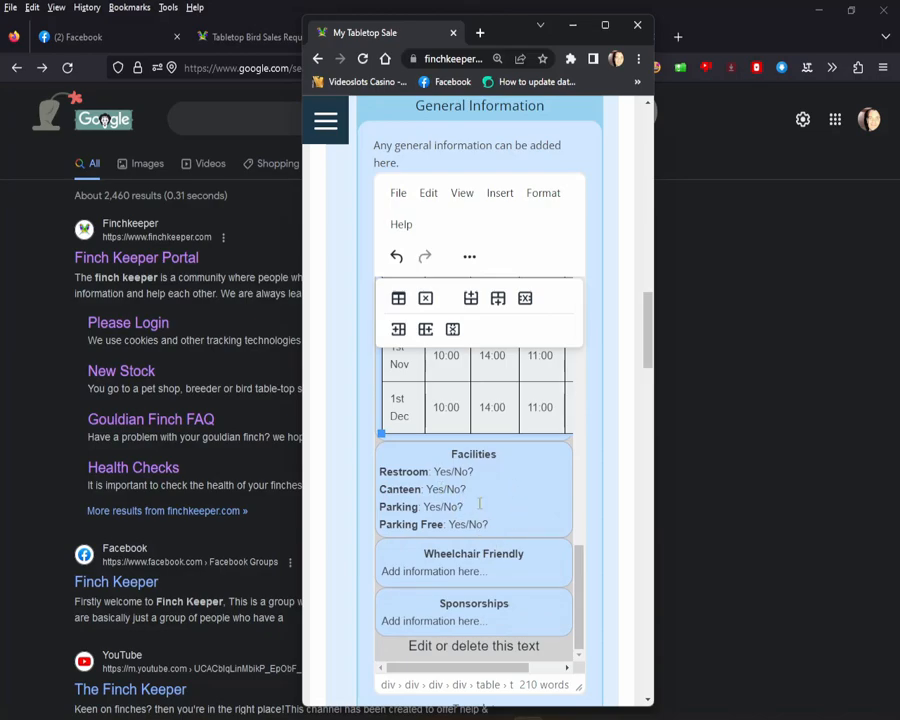
# Step: Clear the placeholder text under the Wheelchair Friendly and Sponsorships headings of the template
pyautogui.click(490, 572)
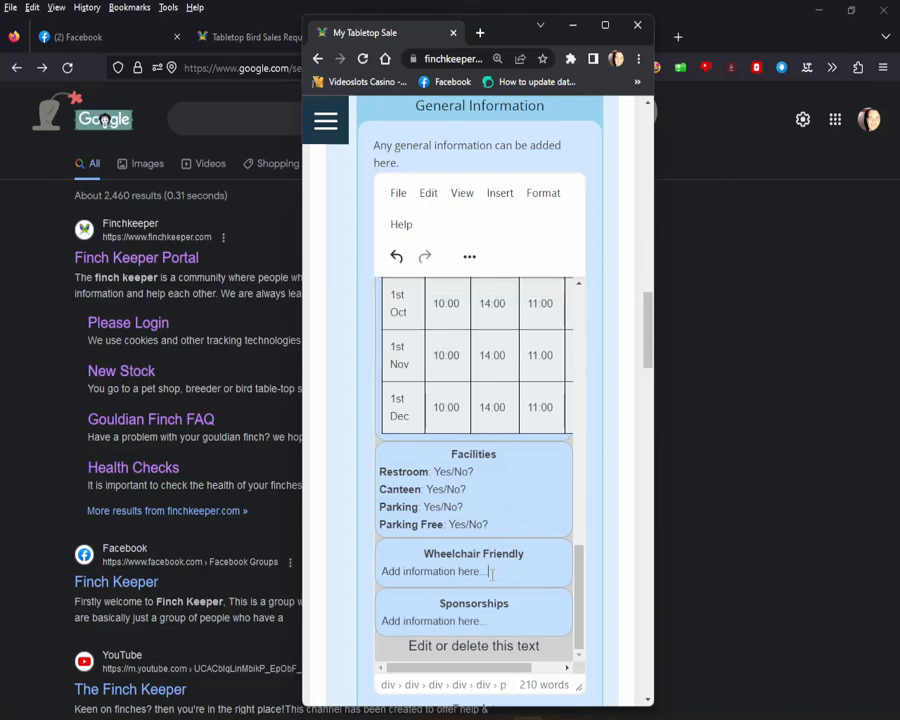
pyautogui.moveTo(504, 566); pyautogui.dragTo(379, 571)
pyautogui.press('BackSpace')
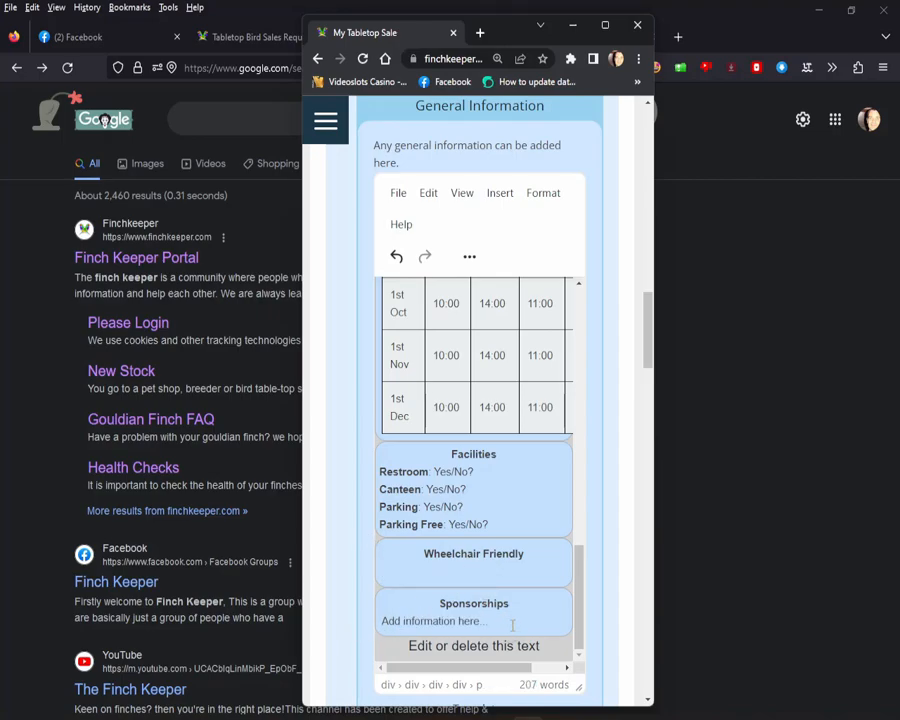
pyautogui.moveTo(448, 627)
pyautogui.mouseDown()
pyautogui.moveTo(368, 615)
pyautogui.moveTo(455, 637)
pyautogui.mouseUp()
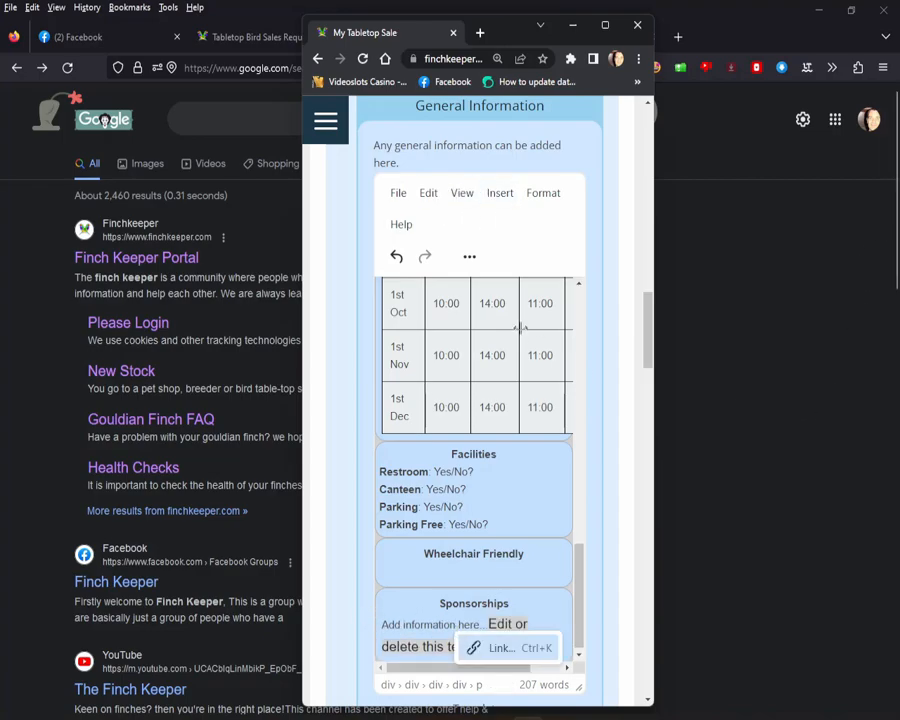
pyautogui.moveTo(651, 336); pyautogui.dragTo(635, 378)
pyautogui.click(394, 347)
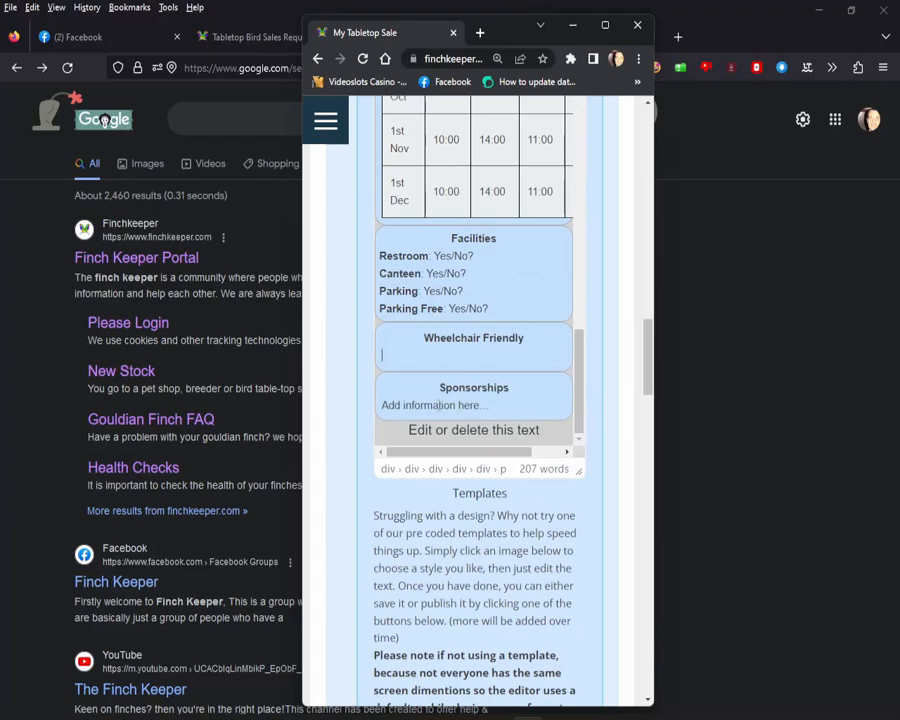
pyautogui.moveTo(490, 405); pyautogui.dragTo(389, 405)
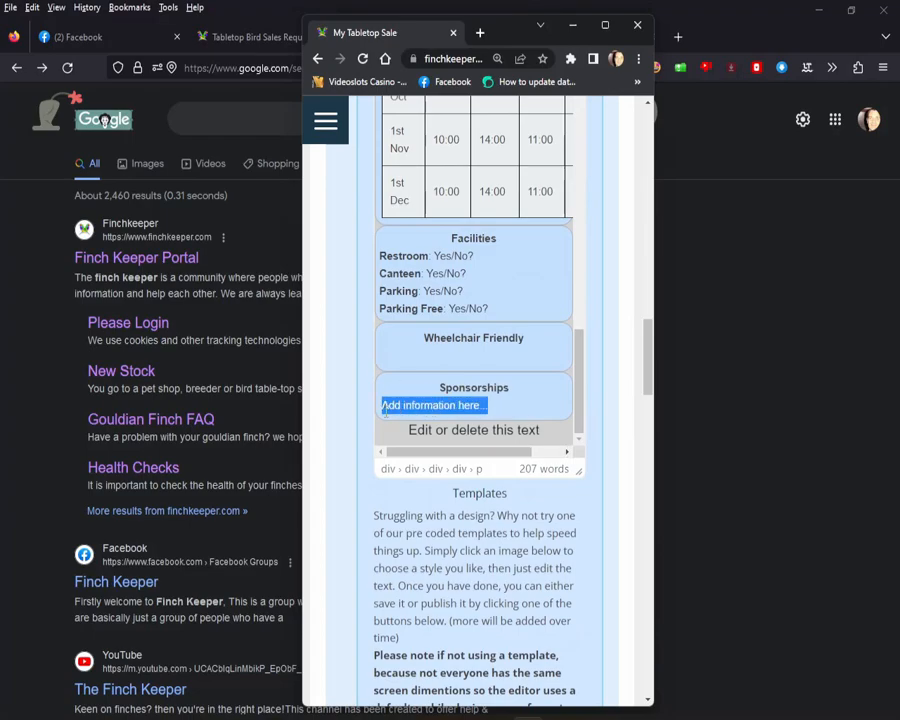
pyautogui.press('BackSpace')
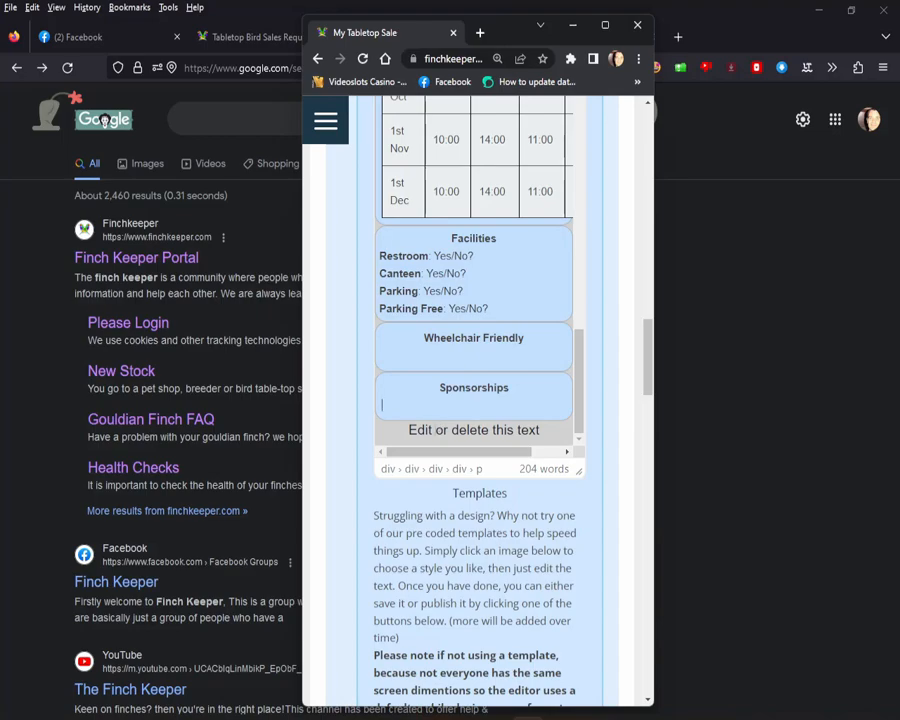
# Step: Replace the template's footer text with "gyjhuknyo" and publish the tabletop sale listing for approval
pyautogui.moveTo(410, 430); pyautogui.dragTo(530, 430)
pyautogui.write('gyjhuknyo')
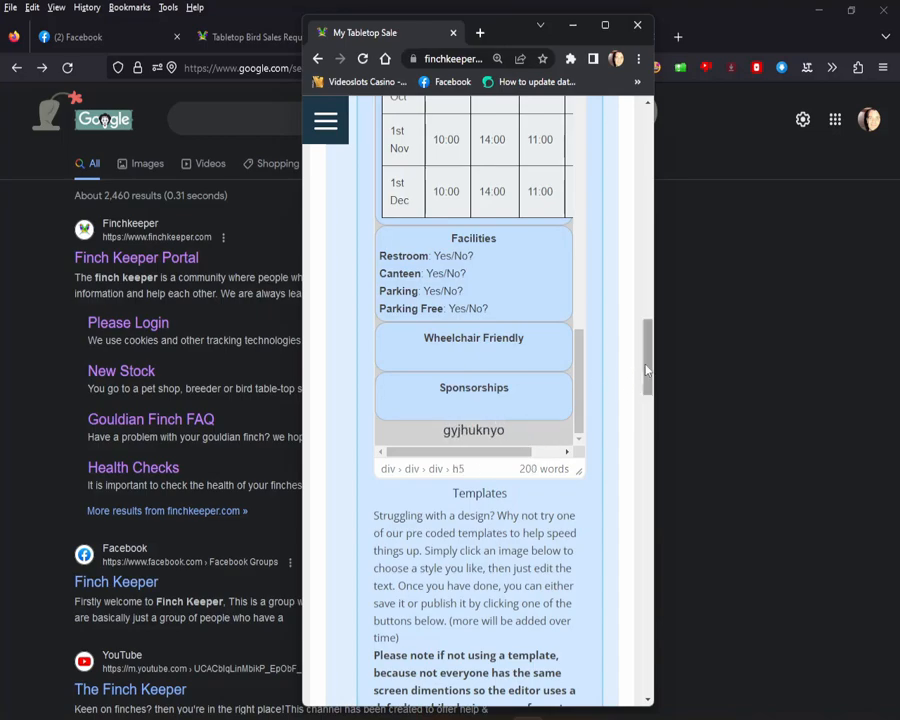
pyautogui.moveTo(648, 383); pyautogui.dragTo(650, 573)
pyautogui.click(566, 546)
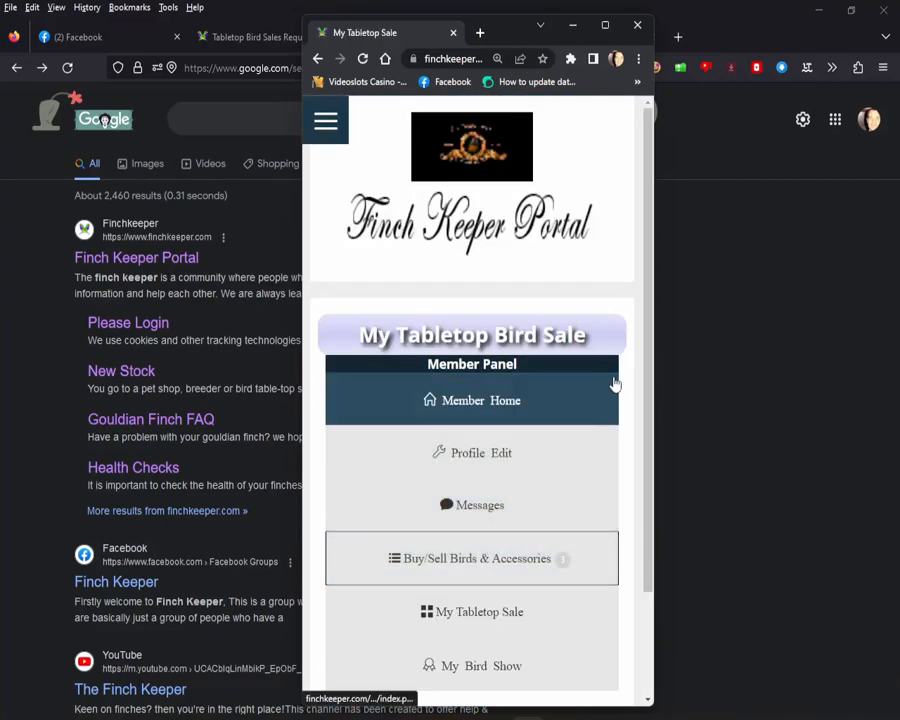
# Step: Check the approval status shown on the member's My Tabletop Sale page
pyautogui.click(649, 332)
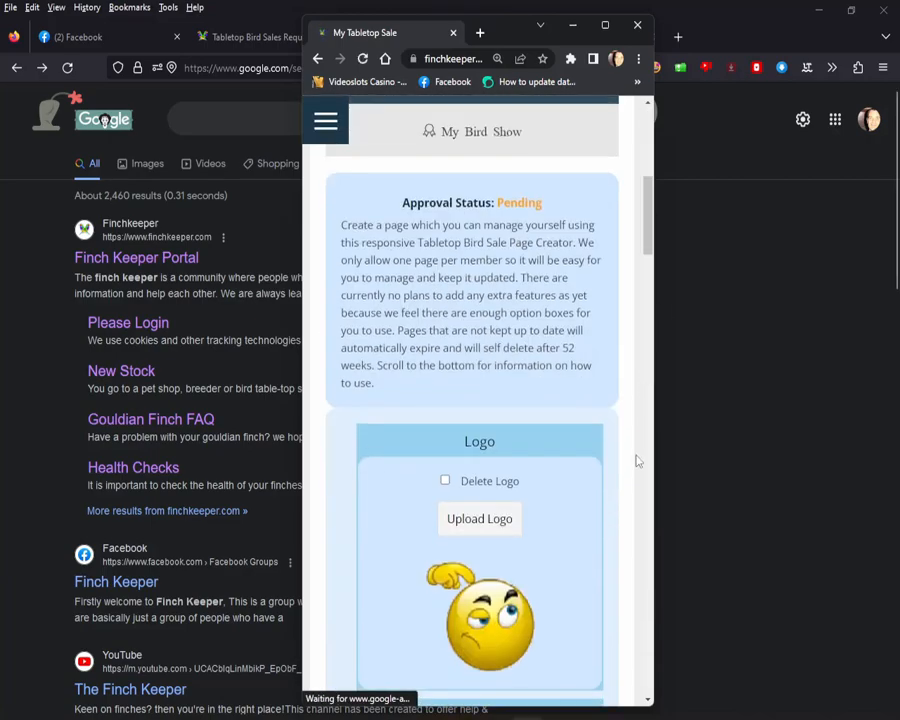
pyautogui.moveTo(497, 202); pyautogui.dragTo(548, 206)
pyautogui.moveTo(402, 202); pyautogui.dragTo(552, 206)
pyautogui.click(471, 232)
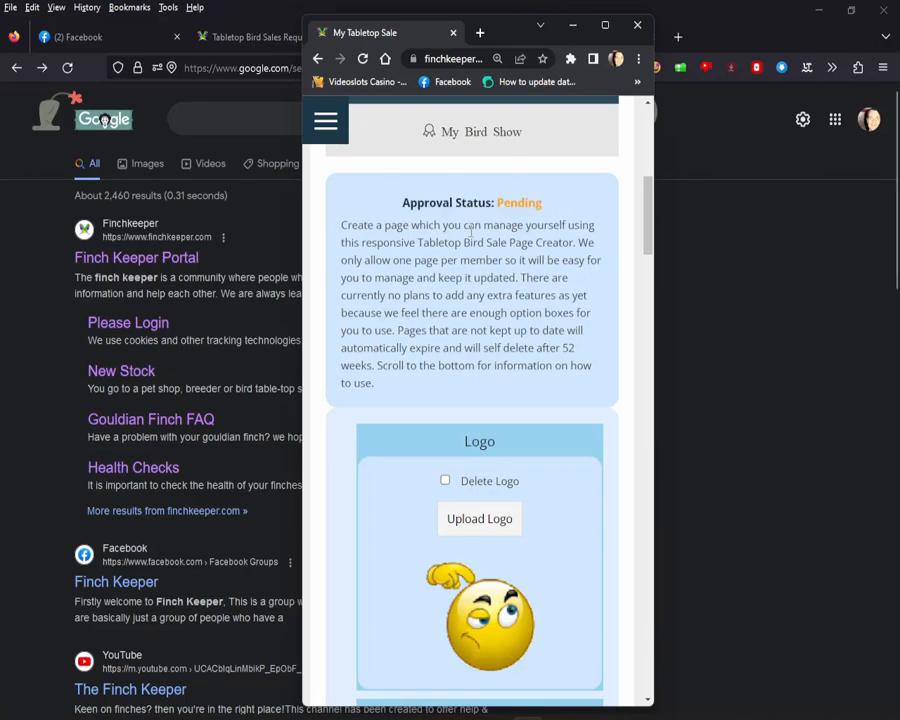
pyautogui.scroll(2, 646, 244)
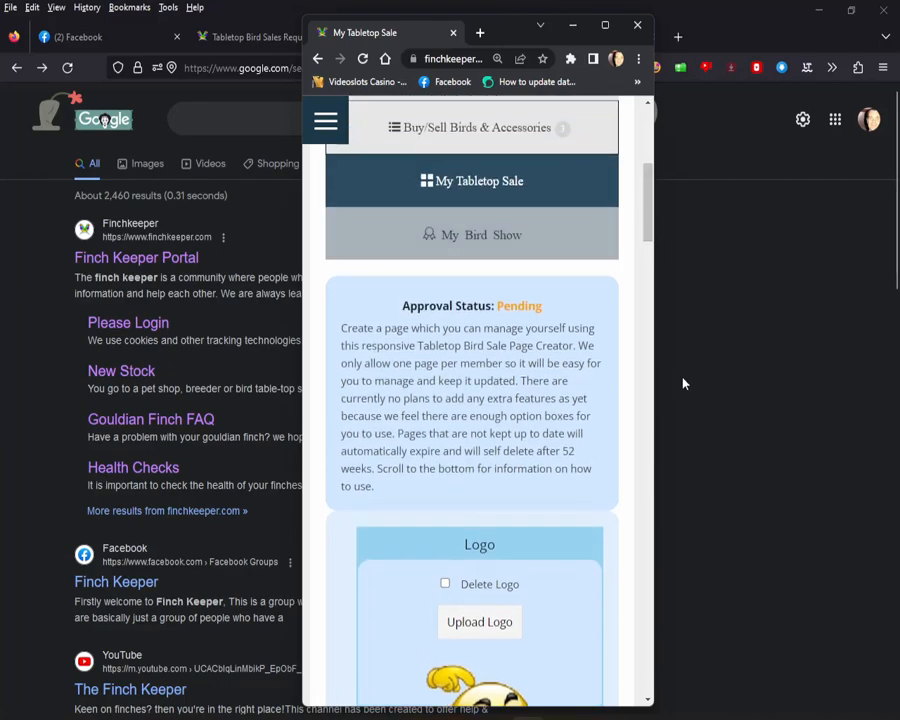
# Step: Switch to the admin's Finch Keeper Portal in Firefox and open test_user's tabletop bird sale awaiting moderation
pyautogui.click(701, 390)
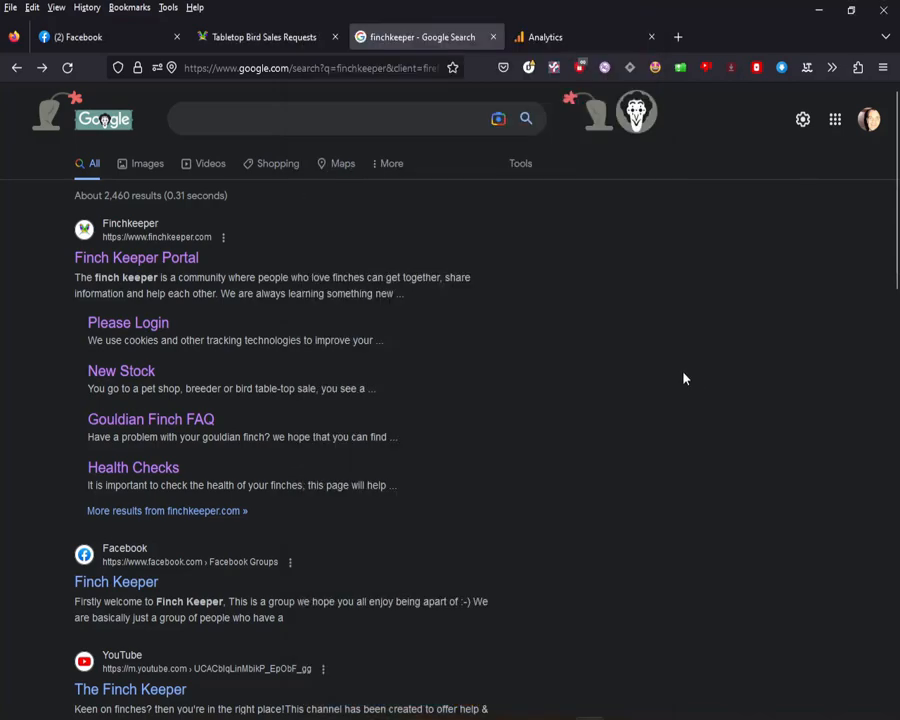
pyautogui.click(239, 42)
pyautogui.click(143, 212)
pyautogui.moveTo(256, 234)
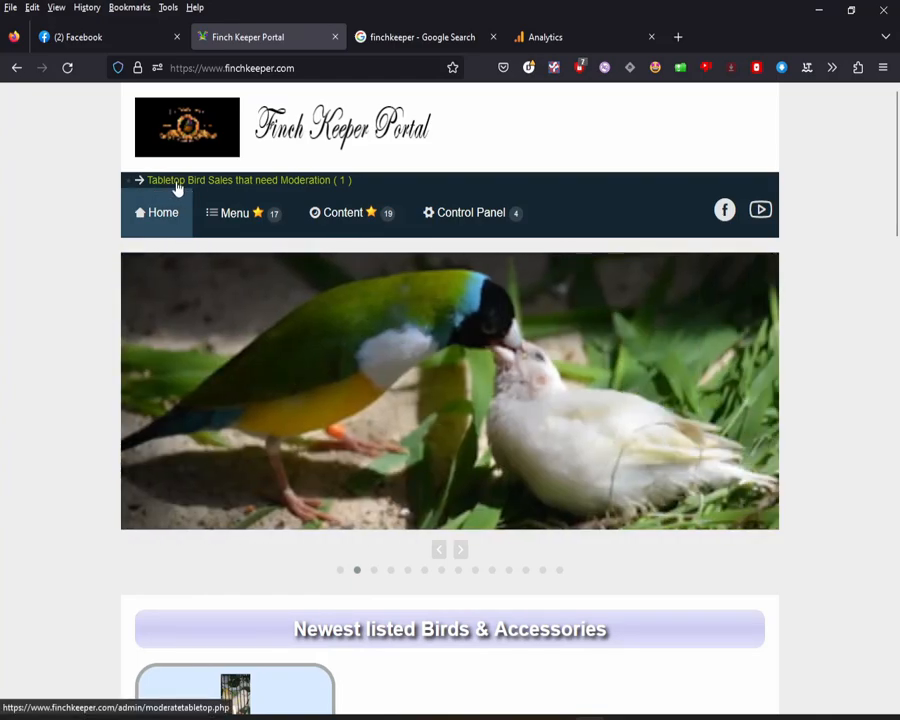
pyautogui.click(307, 186)
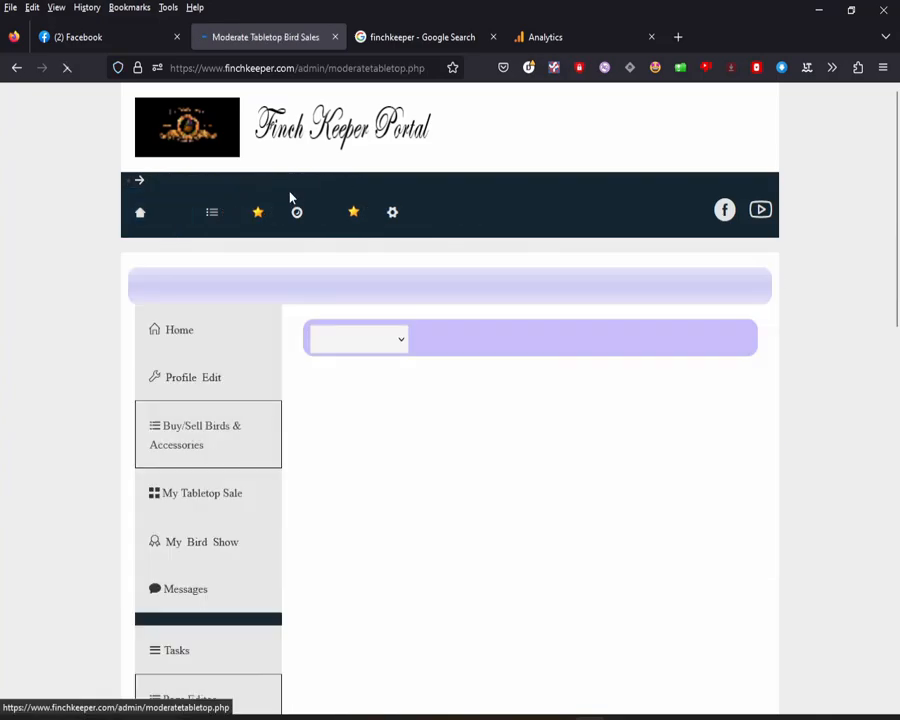
pyautogui.moveTo(534, 222)
pyautogui.click(566, 410)
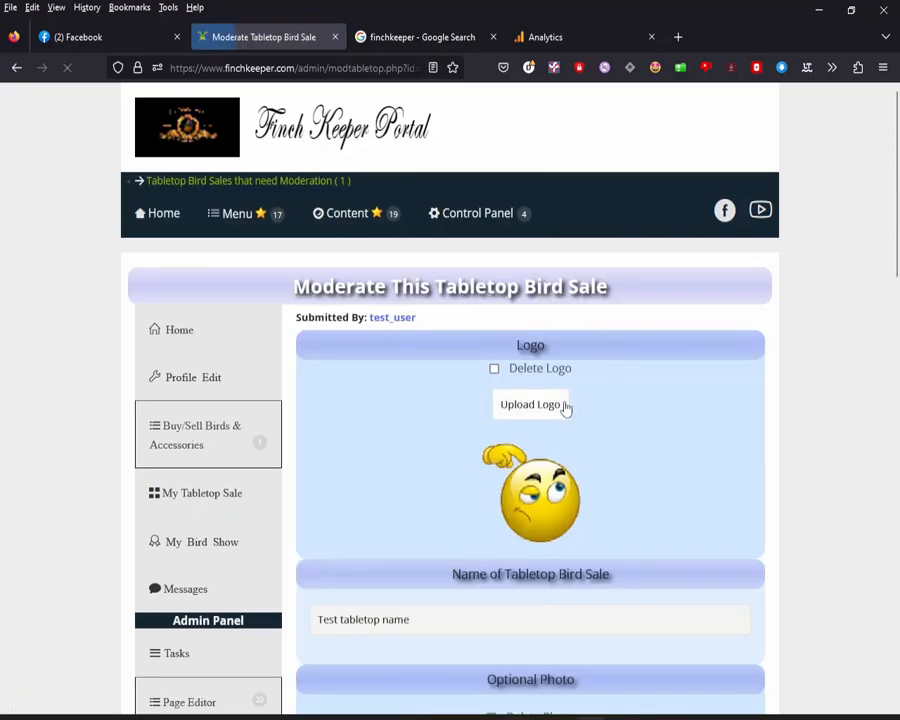
# Step: Enlarge the General Information editor and review the submitted listing through to its Status section
pyautogui.moveTo(898, 285); pyautogui.dragTo(868, 536)
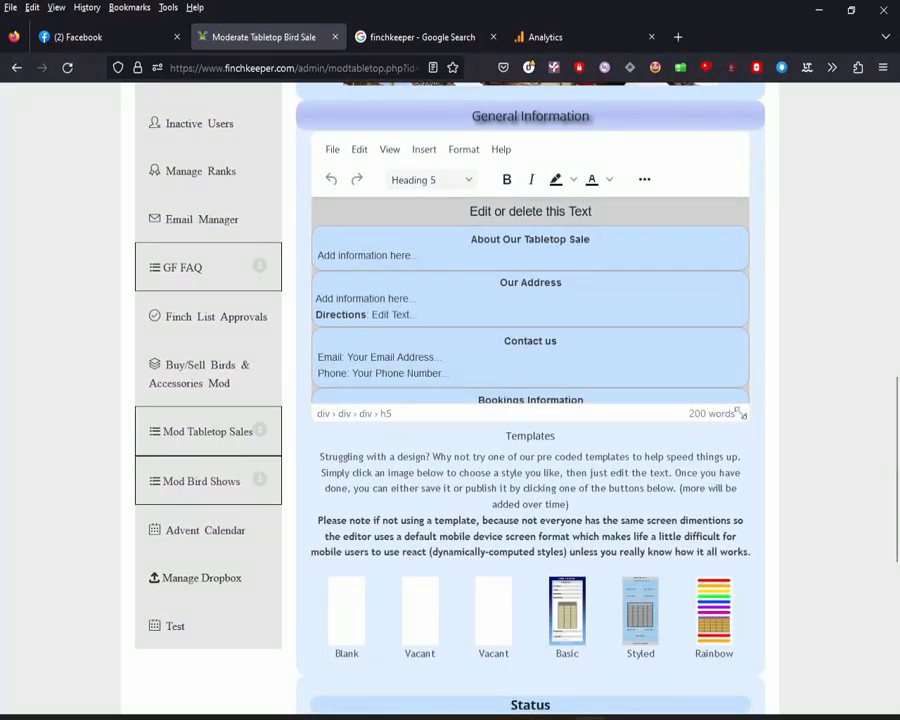
pyautogui.moveTo(742, 418); pyautogui.dragTo(740, 614)
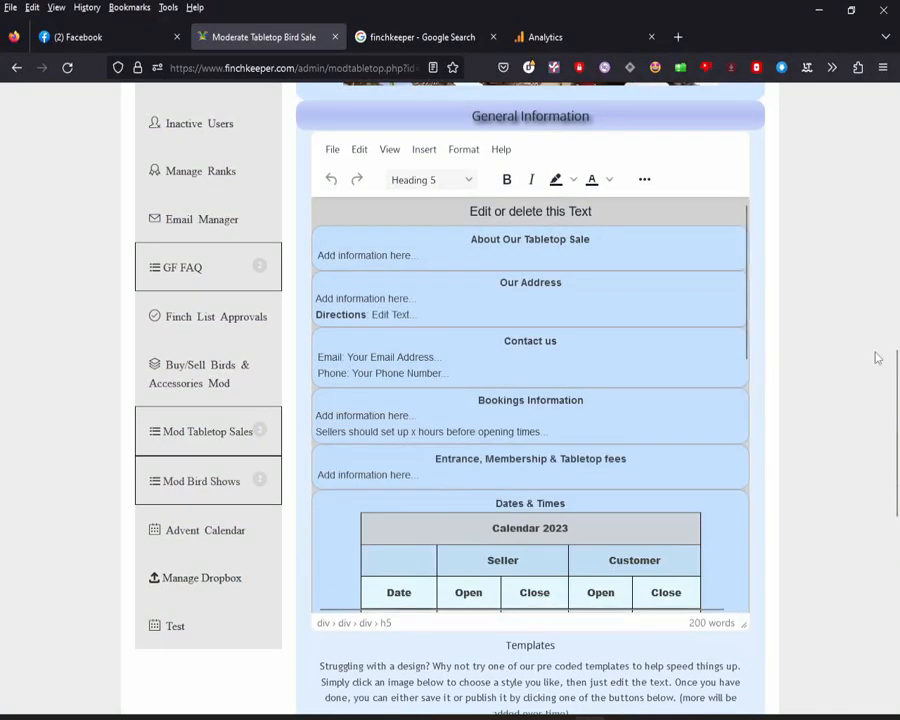
pyautogui.moveTo(897, 407); pyautogui.dragTo(895, 475)
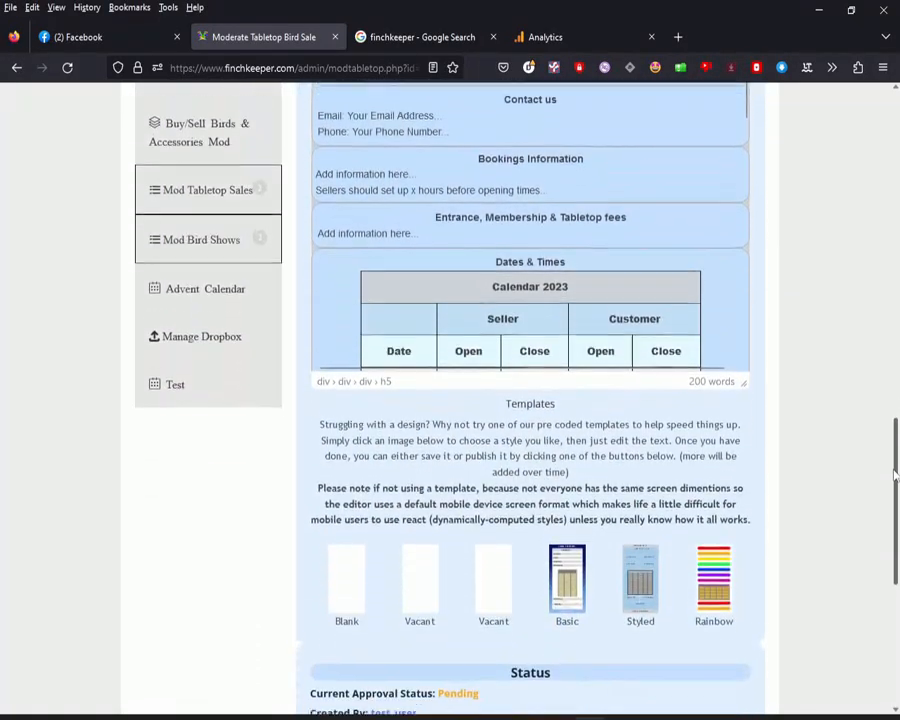
pyautogui.scroll(-5, 464, 530)
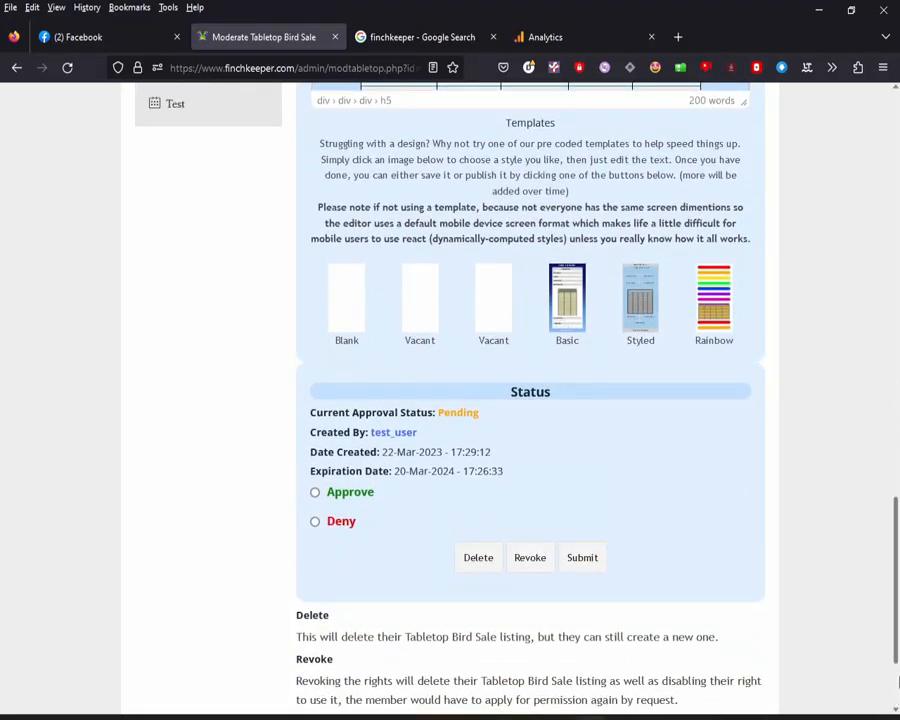
# Step: Look at the Deny option, set the listing's decision to Approve and submit it
pyautogui.click(315, 523)
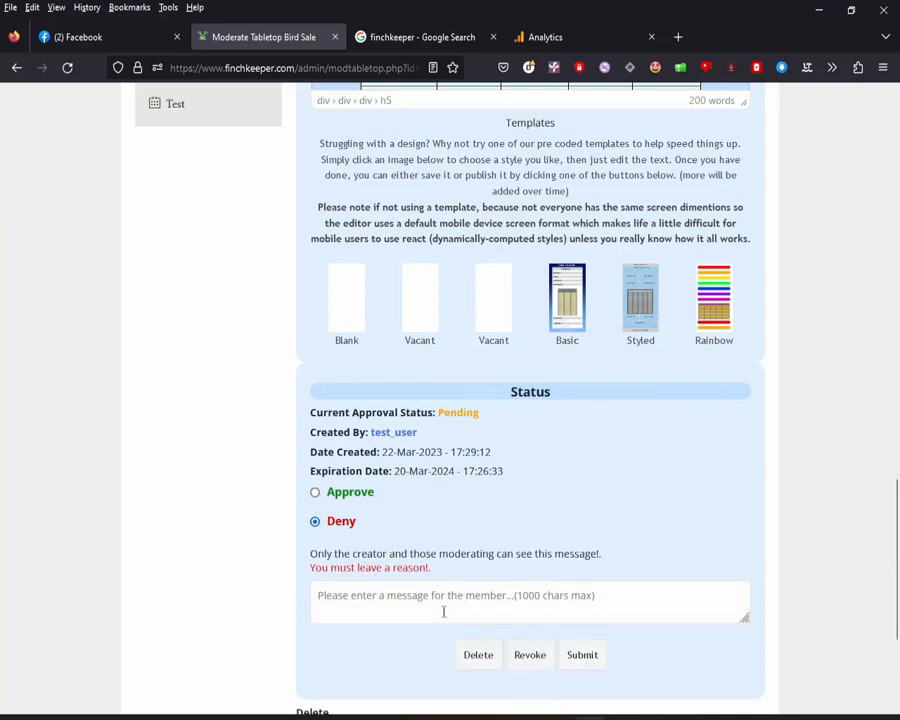
pyautogui.click(316, 494)
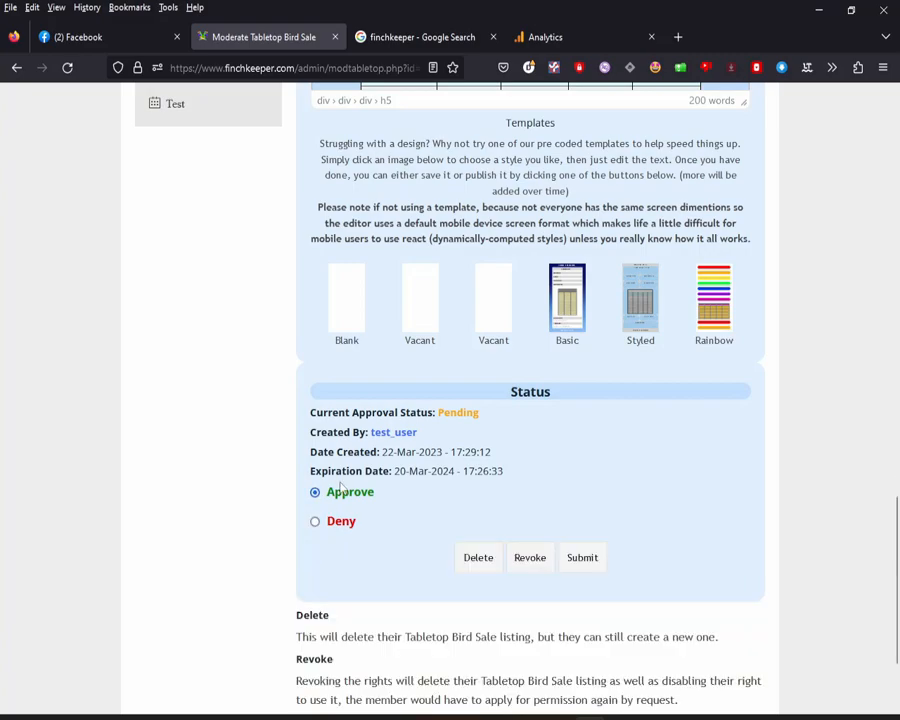
pyautogui.click(589, 563)
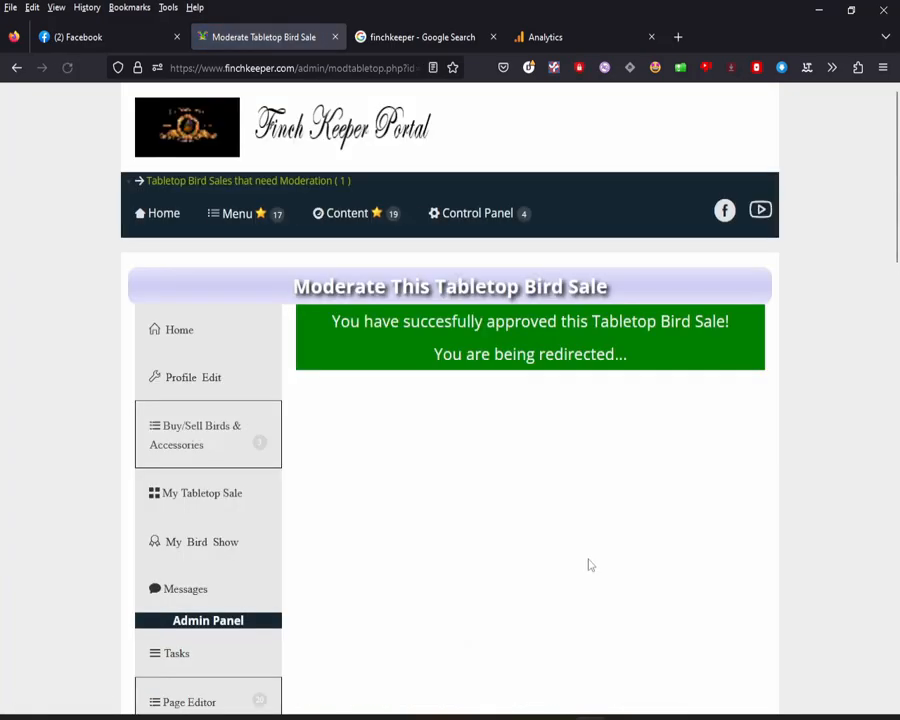
# Step: Switch to the member's Chrome window and go from My Tabletop Sale to the Finch Keeper Portal home page
pyautogui.click(524, 716)
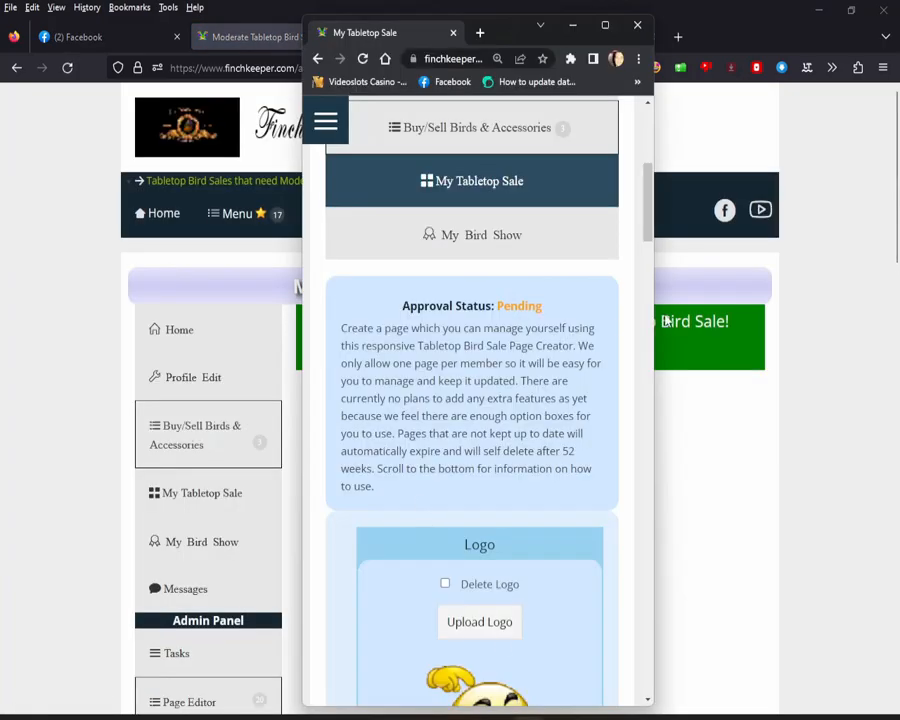
pyautogui.click(795, 233)
pyautogui.click(416, 38)
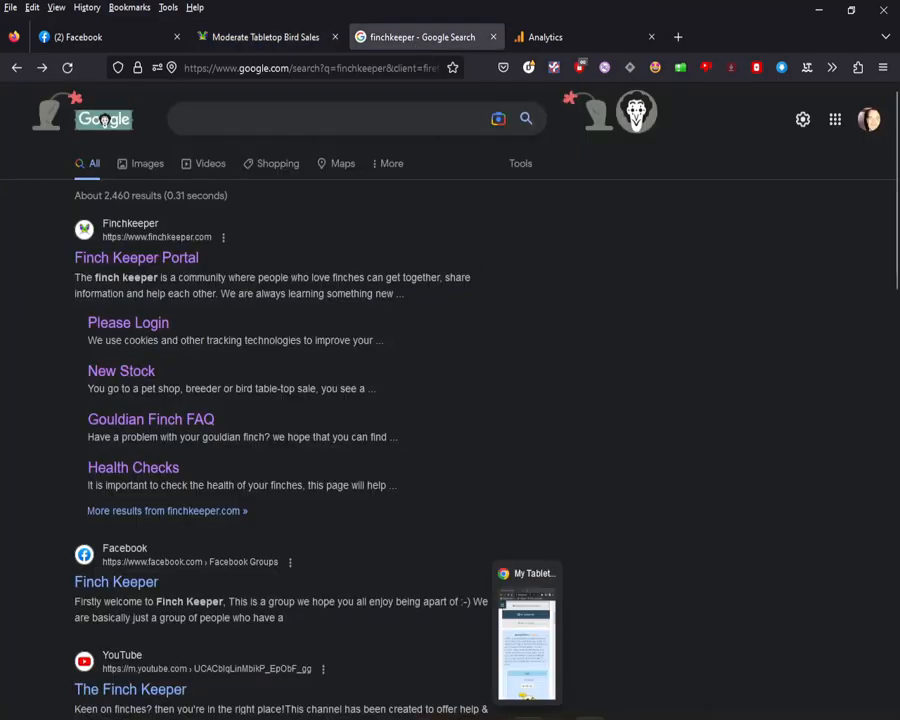
pyautogui.click(524, 716)
pyautogui.moveTo(647, 193); pyautogui.dragTo(650, 143)
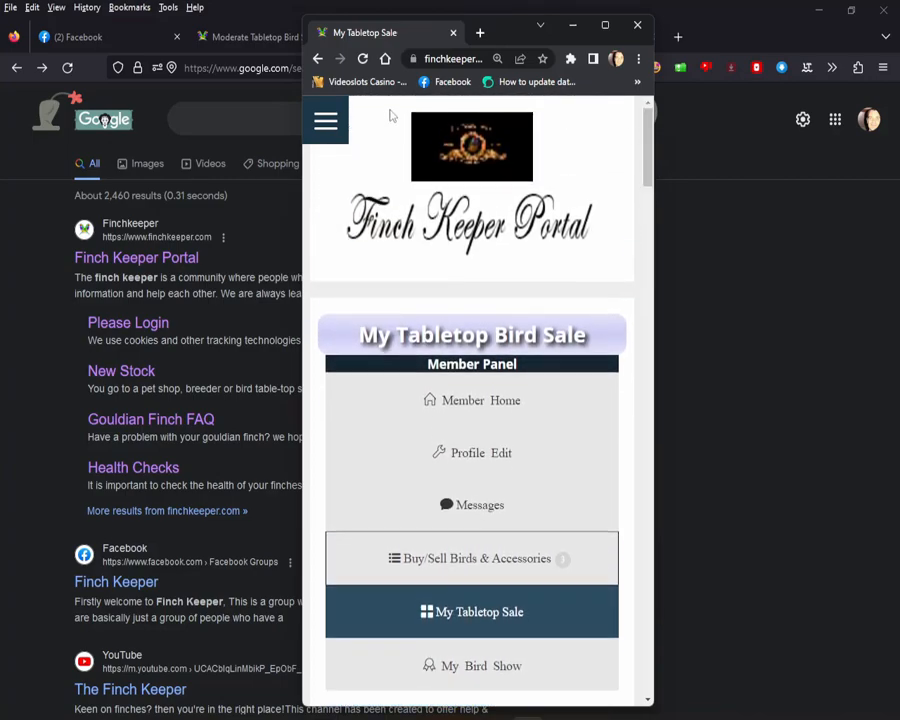
pyautogui.click(345, 128)
pyautogui.click(511, 177)
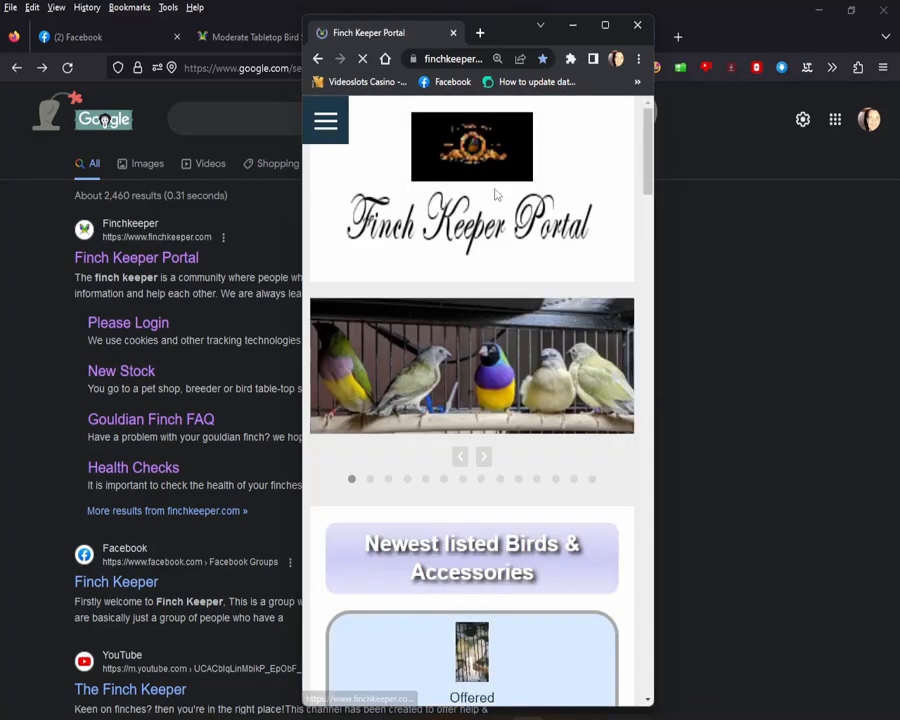
# Step: Open the Test tabletop name listing under Newest listed Tabletop Bird Sales and look at its Total Views entry in Stats
pyautogui.moveTo(647, 181); pyautogui.dragTo(647, 265)
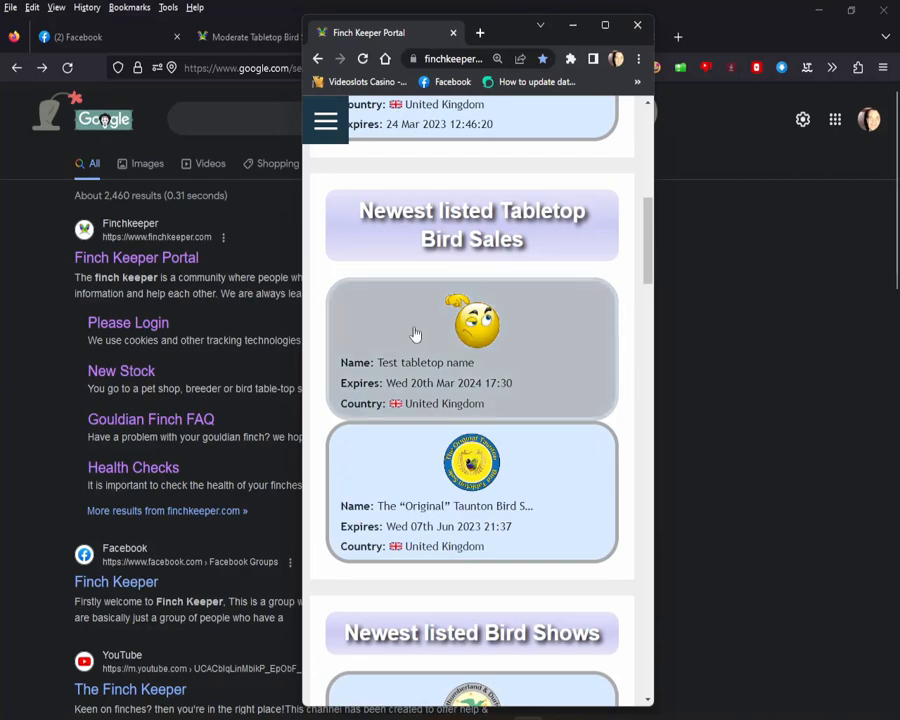
pyautogui.click(415, 362)
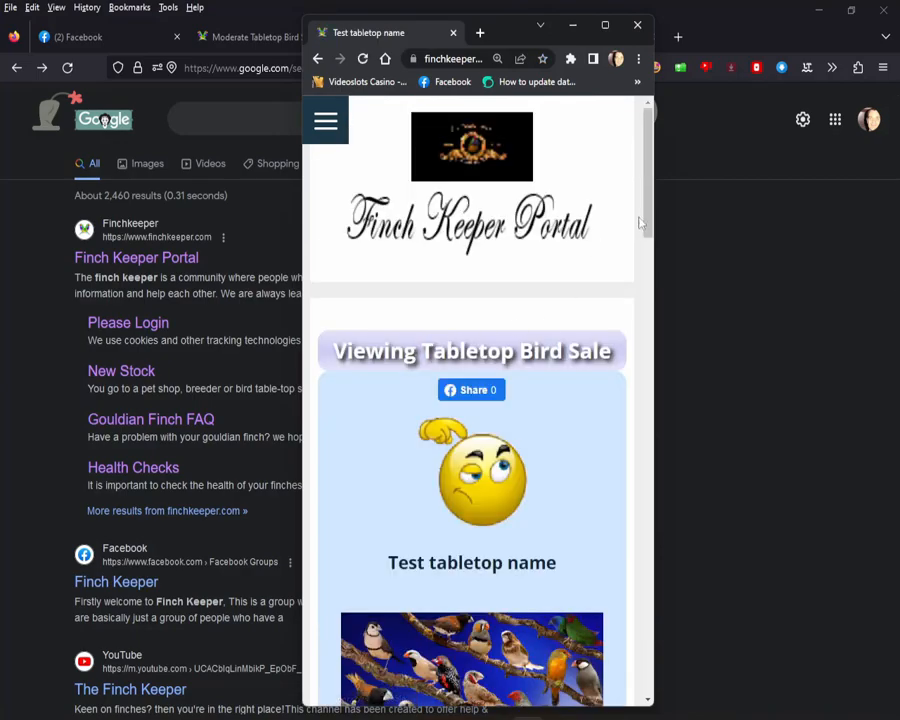
pyautogui.moveTo(648, 211); pyautogui.dragTo(647, 652)
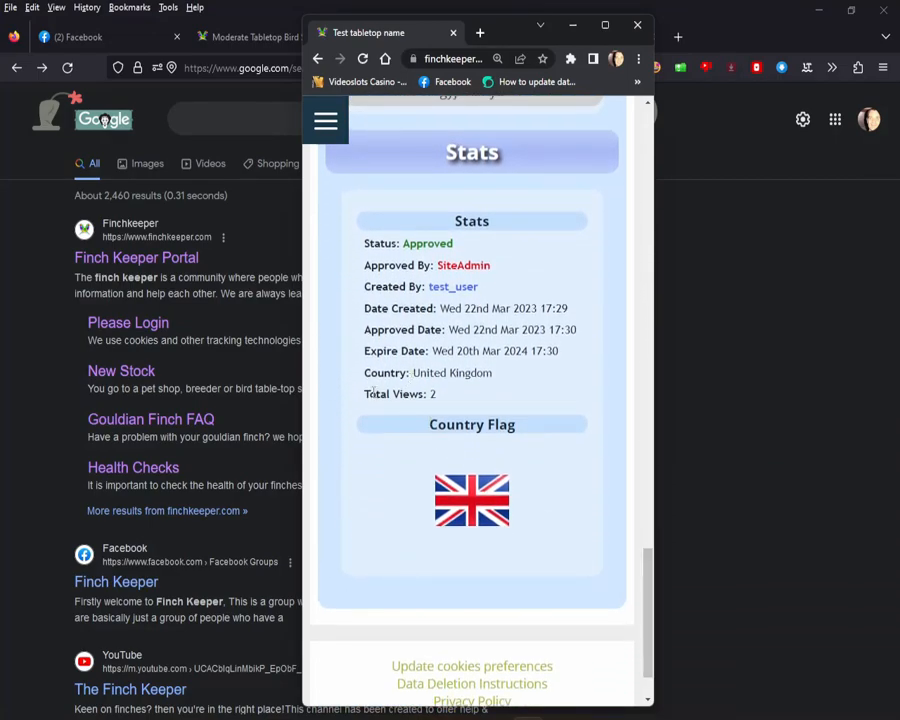
pyautogui.moveTo(408, 394); pyautogui.dragTo(433, 395)
pyautogui.click(478, 398)
# Step: Look at the destinations offered for sharing the listing on Facebook, and close the share window without posting
pyautogui.moveTo(648, 580); pyautogui.dragTo(638, 167)
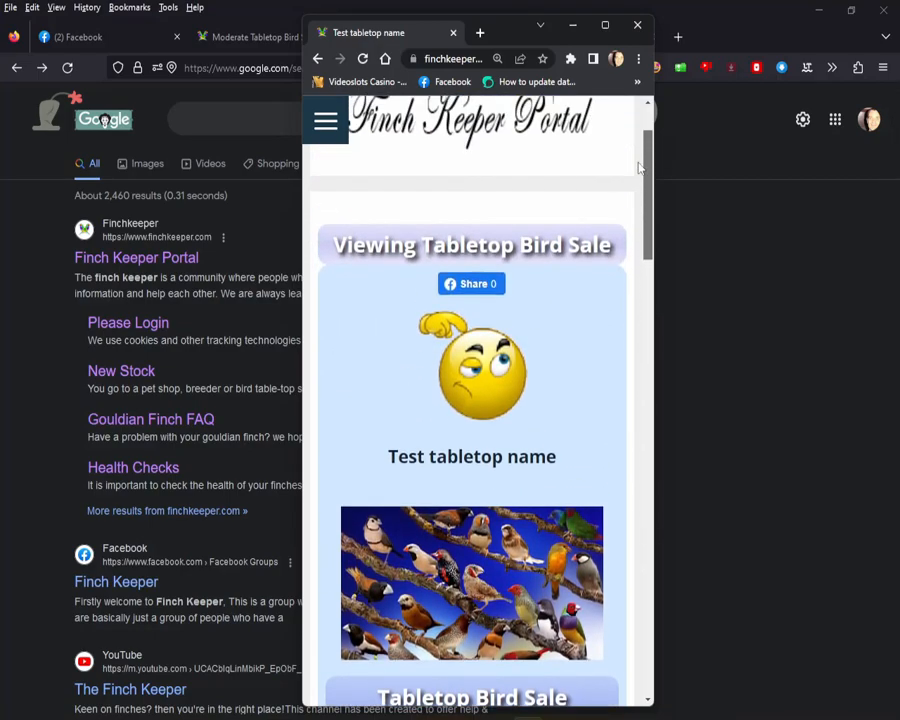
pyautogui.click(468, 288)
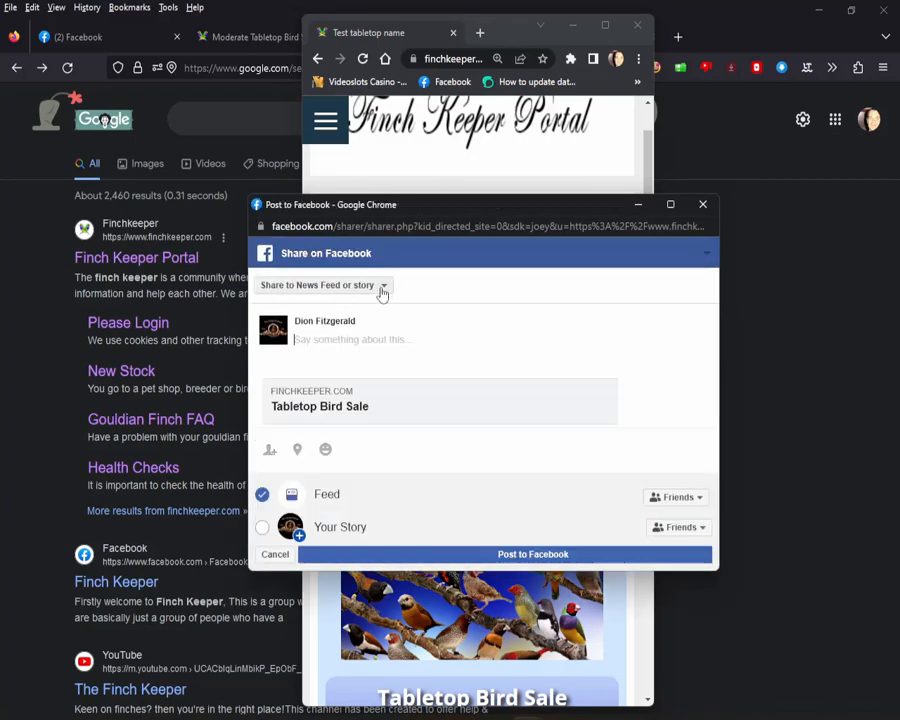
pyautogui.click(381, 289)
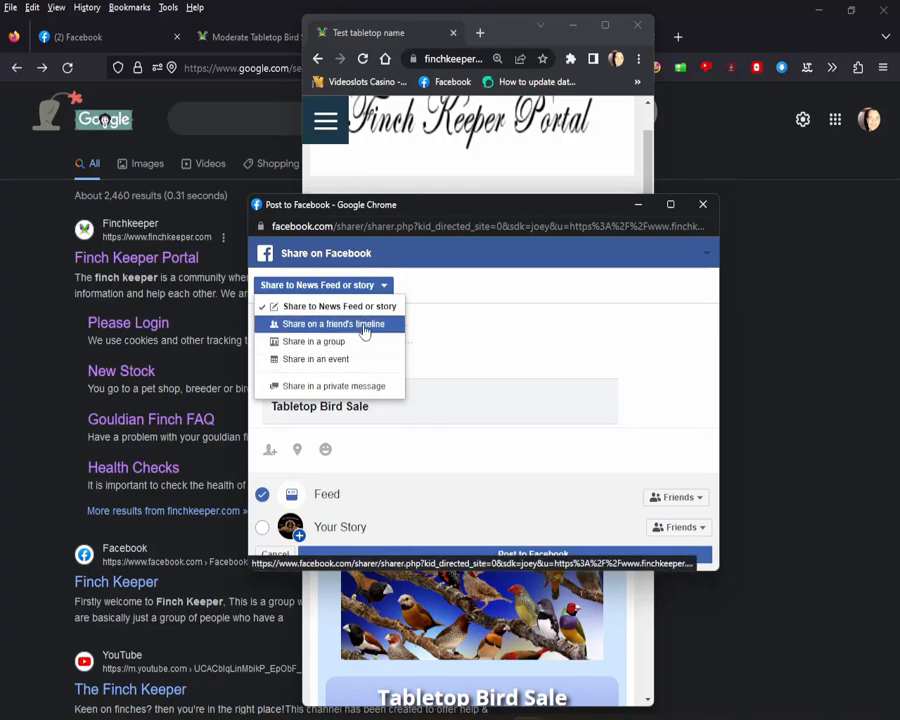
pyautogui.click(508, 346)
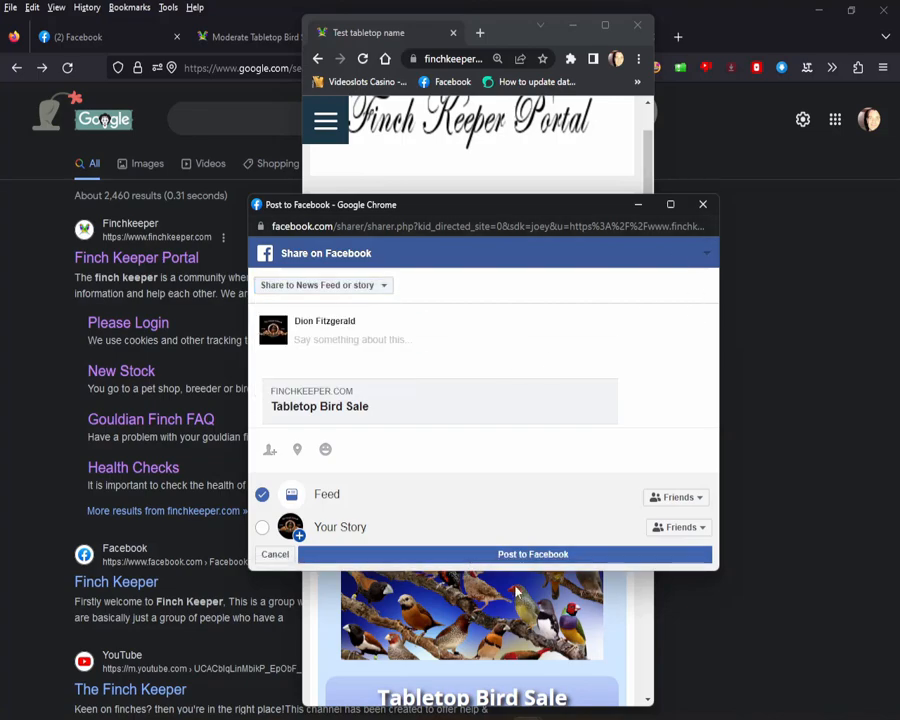
pyautogui.click(703, 205)
pyautogui.click(552, 307)
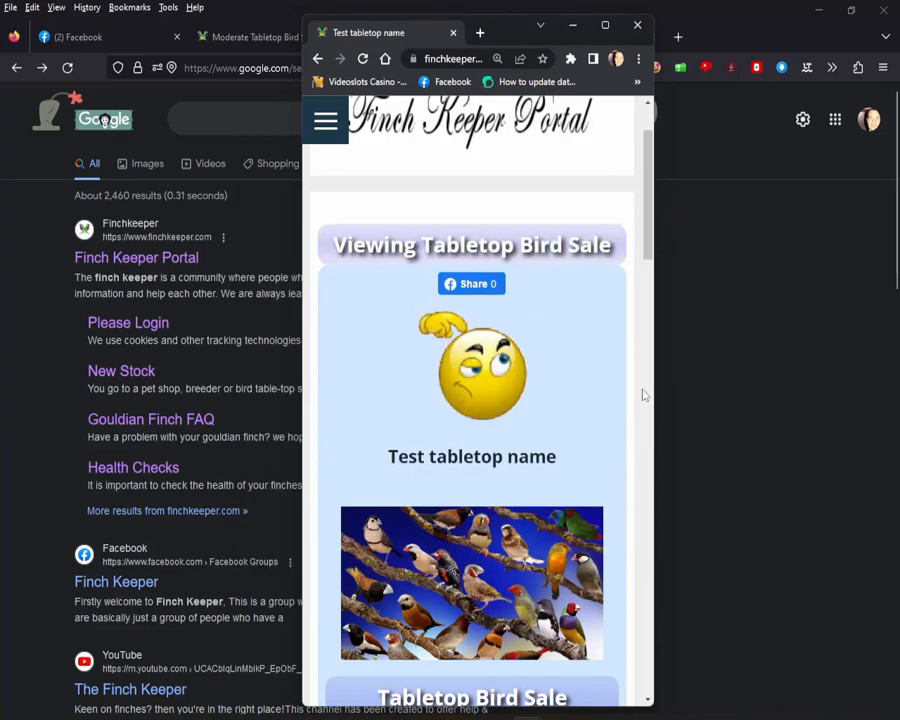
# Step: Maximize the browser window and review the listing down to its Stats, including total views, country and status
pyautogui.click(605, 30)
pyautogui.scroll(-10, 898, 325)
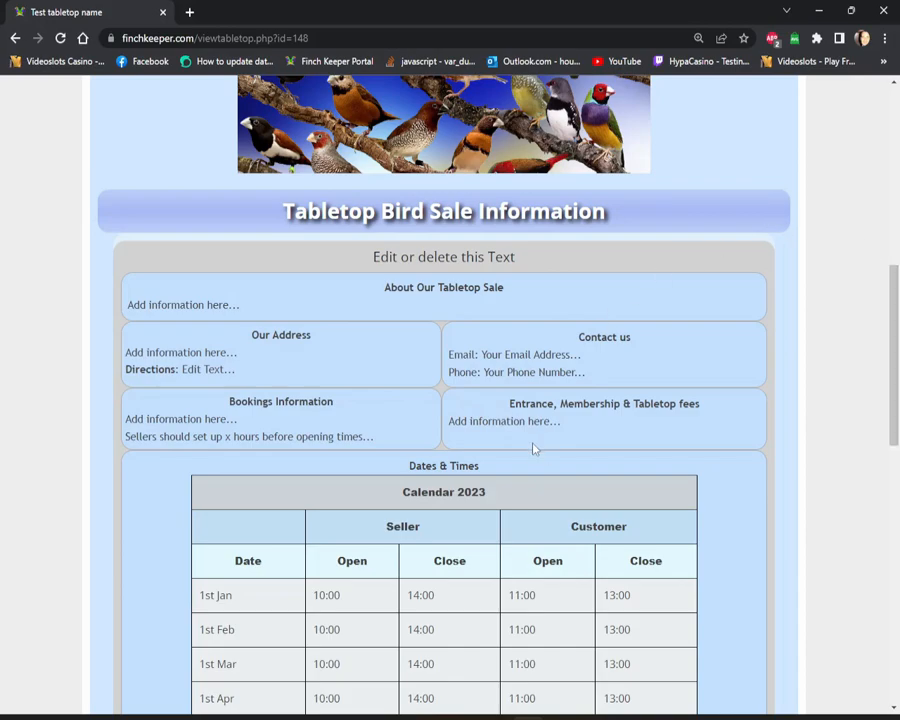
pyautogui.moveTo(892, 297); pyautogui.dragTo(895, 550)
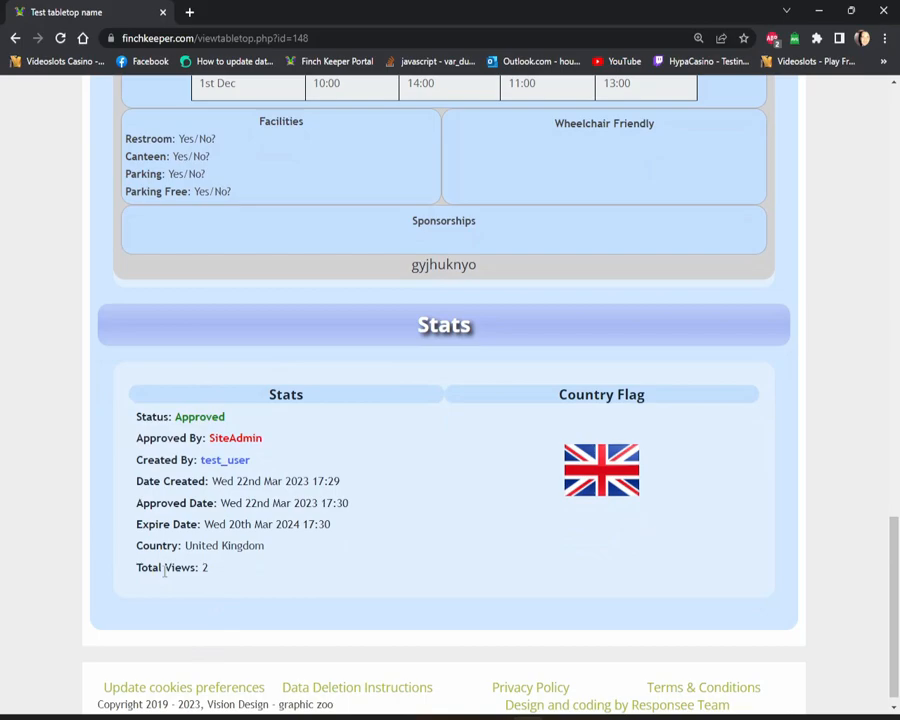
pyautogui.moveTo(157, 570); pyautogui.dragTo(279, 584)
pyautogui.moveTo(138, 552); pyautogui.dragTo(265, 542)
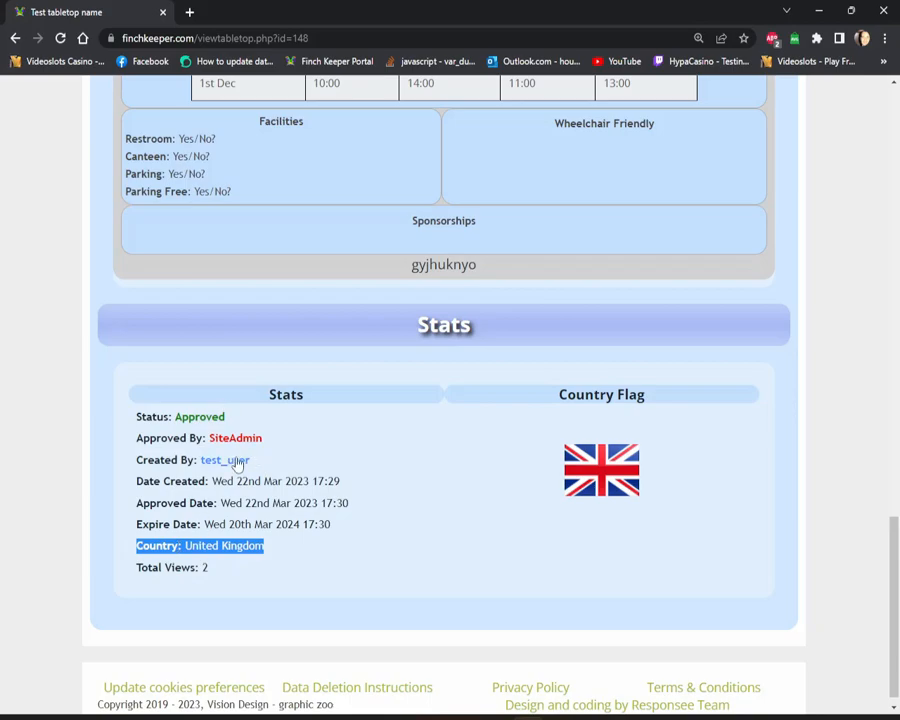
pyautogui.moveTo(136, 417); pyautogui.dragTo(232, 415)
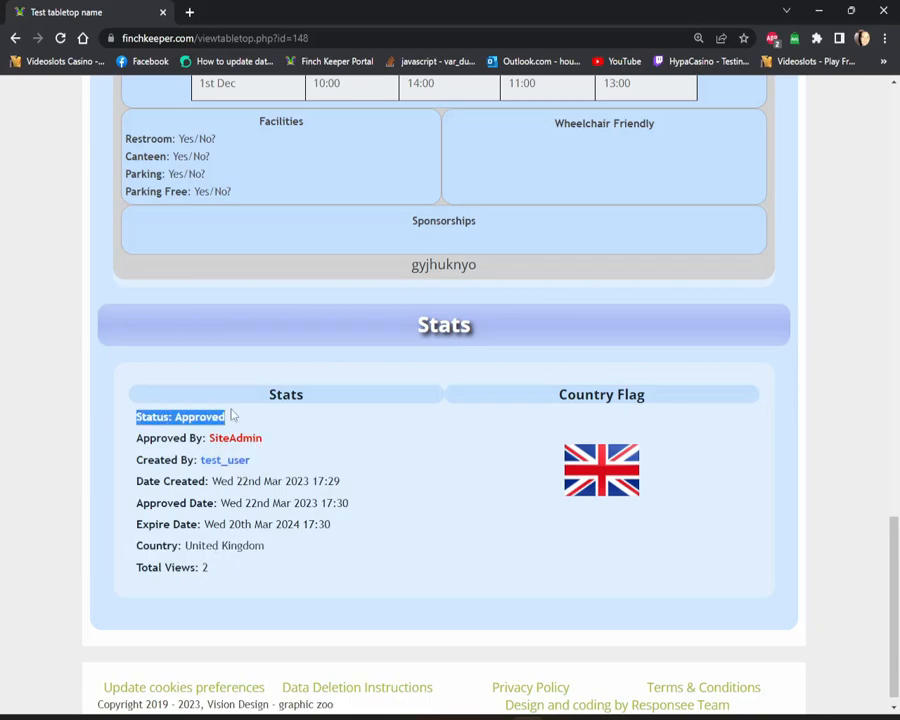
pyautogui.click(690, 467)
# Step: Look back over the listing's calendar and Tabletop Bird Sale Information section, returning to its name and logo
pyautogui.moveTo(890, 461); pyautogui.dragTo(896, 302)
pyautogui.scroll(-5, 894, 305)
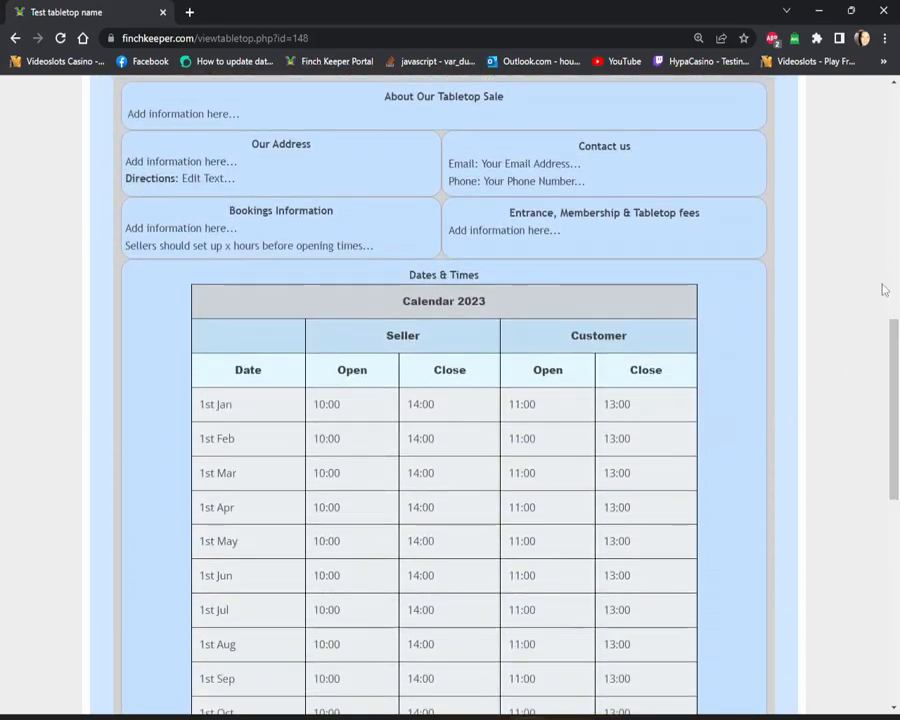
pyautogui.scroll(3, 631, 394)
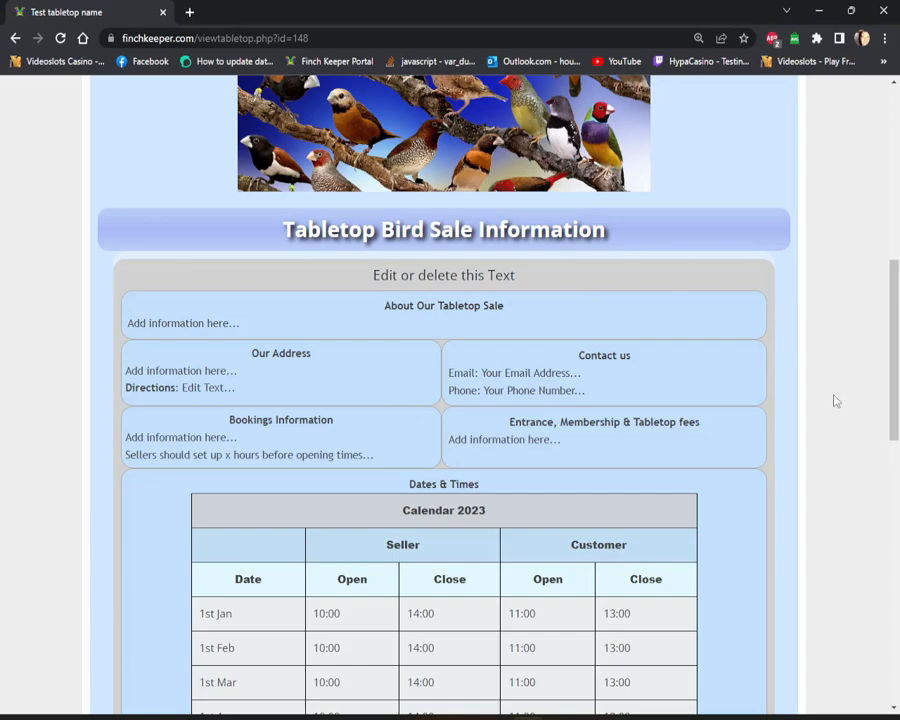
pyautogui.moveTo(894, 357); pyautogui.dragTo(896, 162)
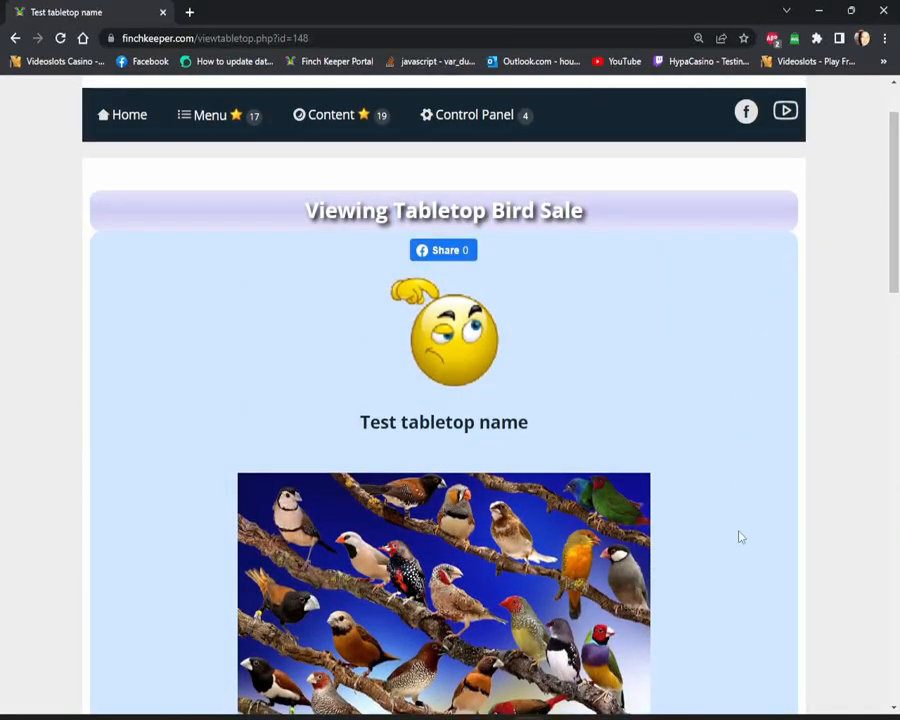